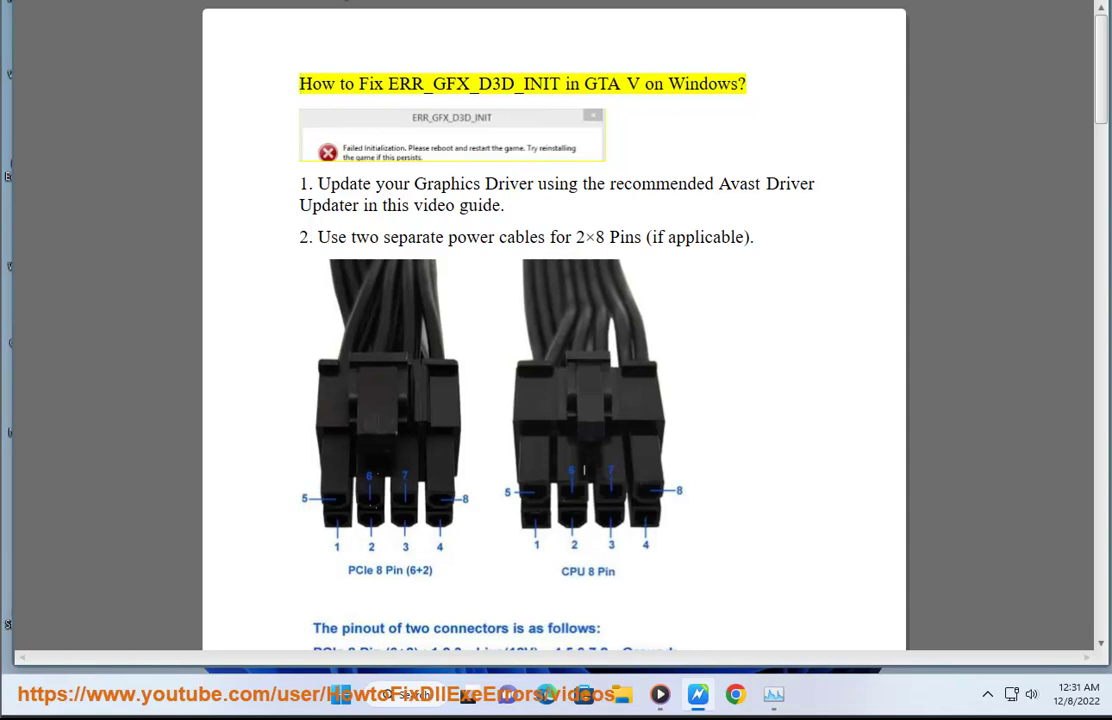
# - Select the error code ERR_GFX_D3D_INIT in the guide's title
pyautogui.doubleClick(475, 84)
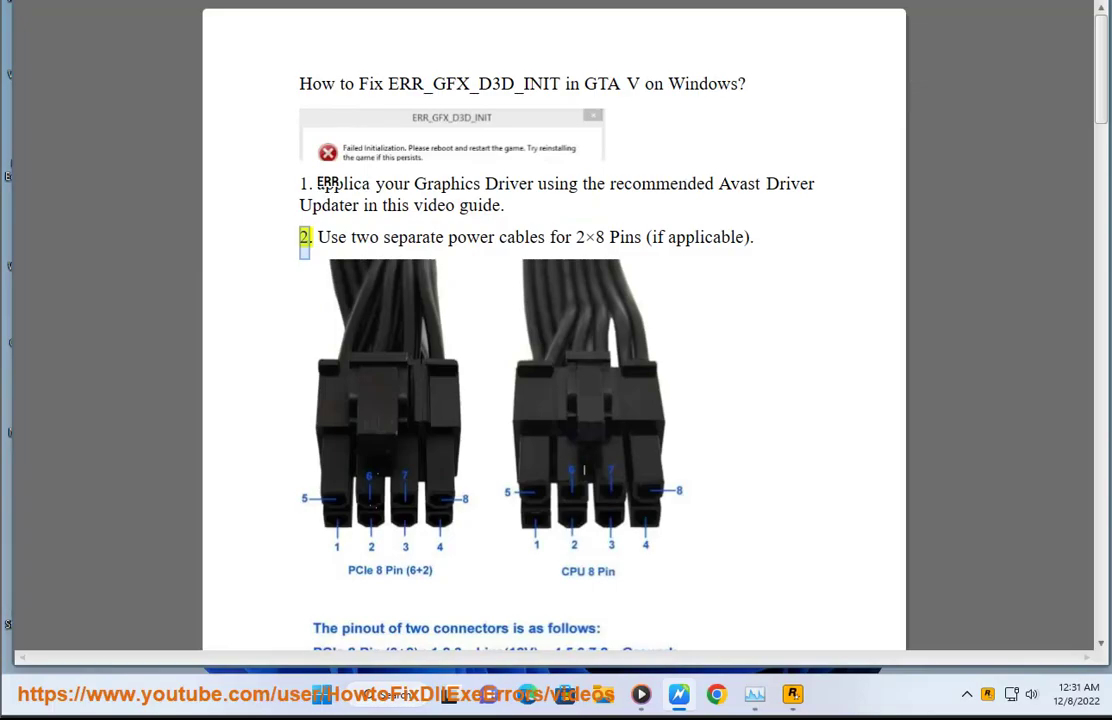
# - Launch Avast Driver Updater from Windows search, start a driver scan, and return to the guide
pyautogui.click(397, 700)
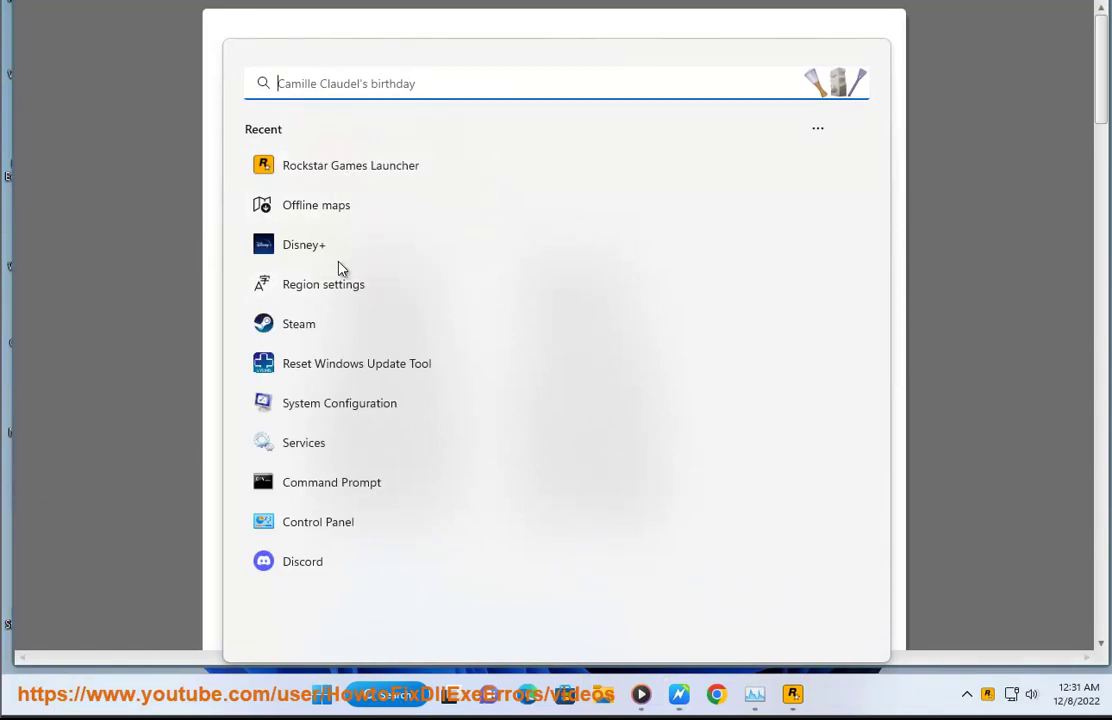
pyautogui.write('AV')
pyautogui.click(338, 218)
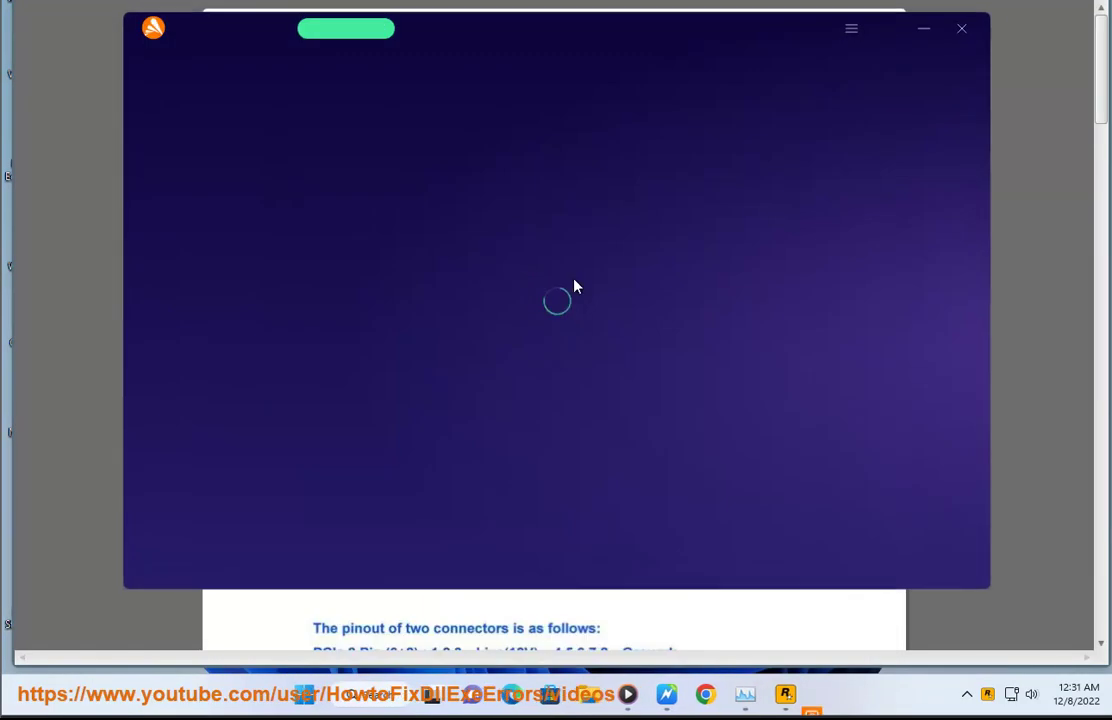
pyautogui.click(437, 375)
pyautogui.click(89, 305)
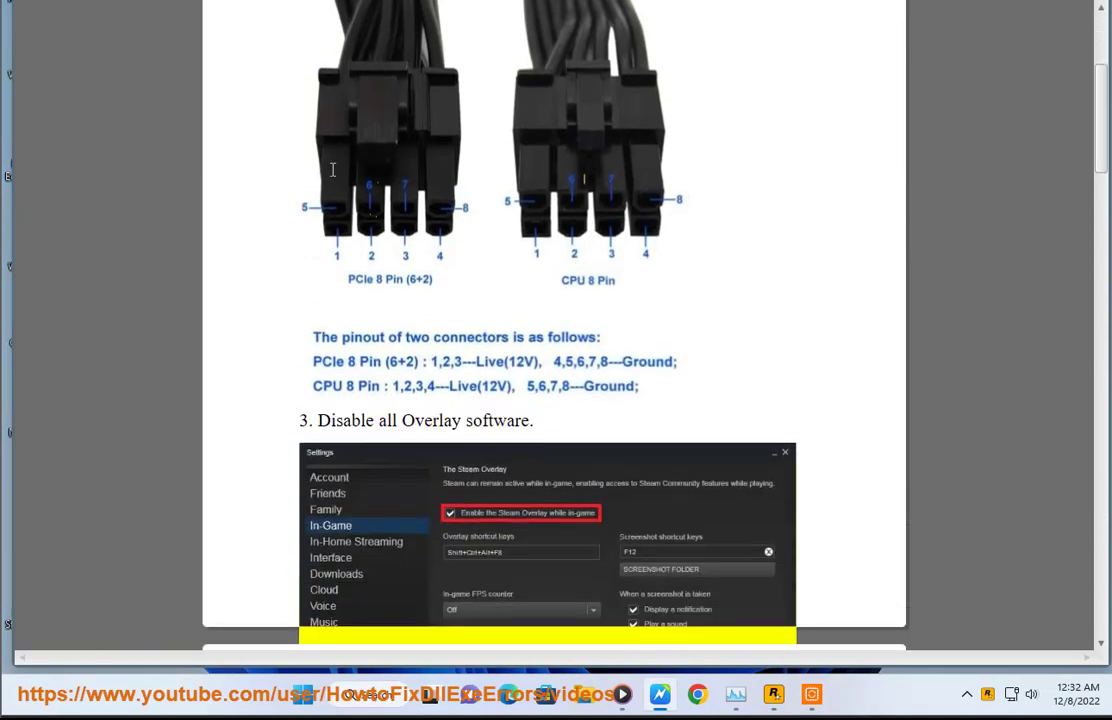
# - Highlight 'Overlay' in step 3 and launch Discord from Windows search
pyautogui.doubleClick(424, 330)
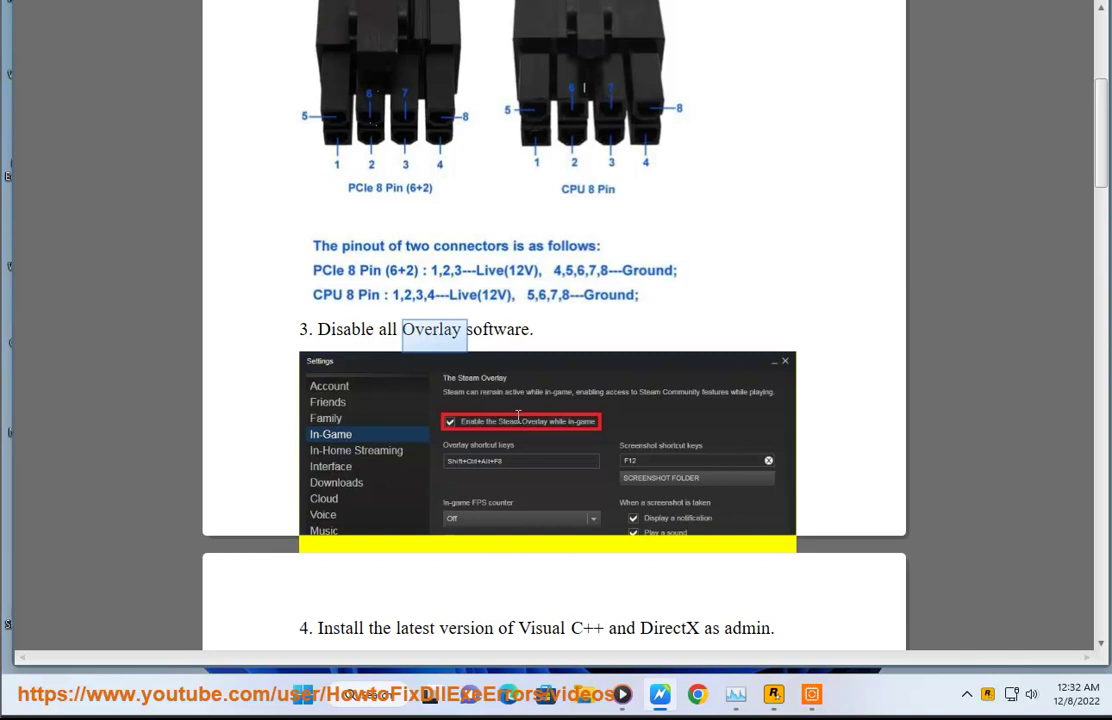
pyautogui.click(389, 705)
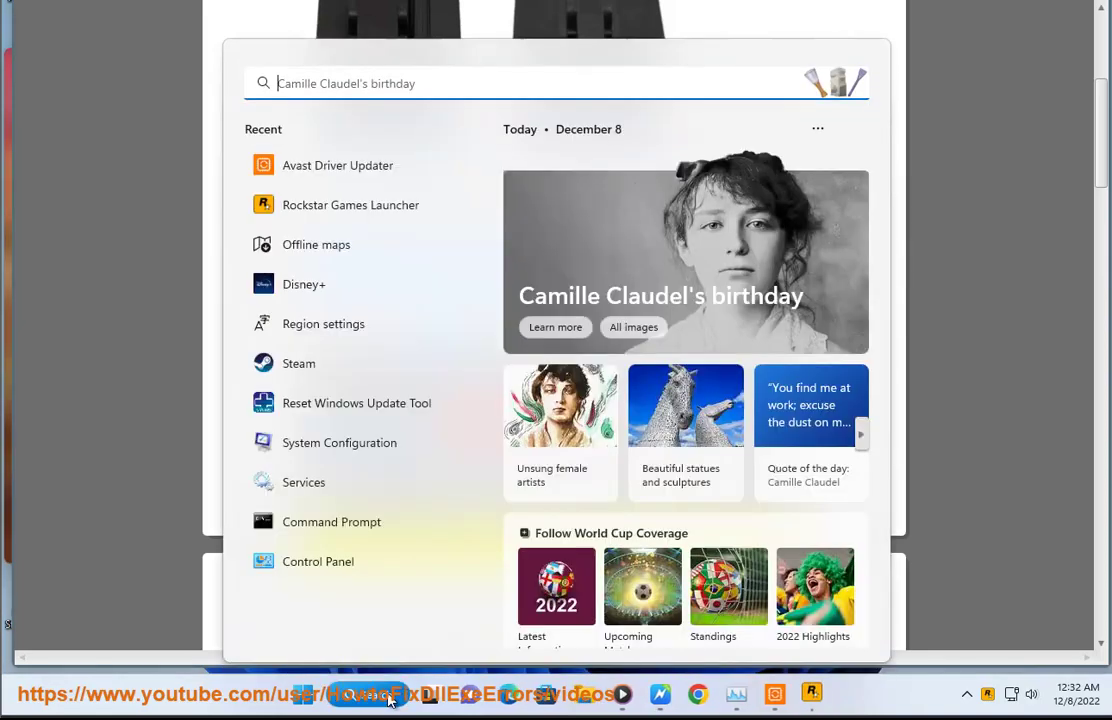
pyautogui.write('D')
pyautogui.click(330, 299)
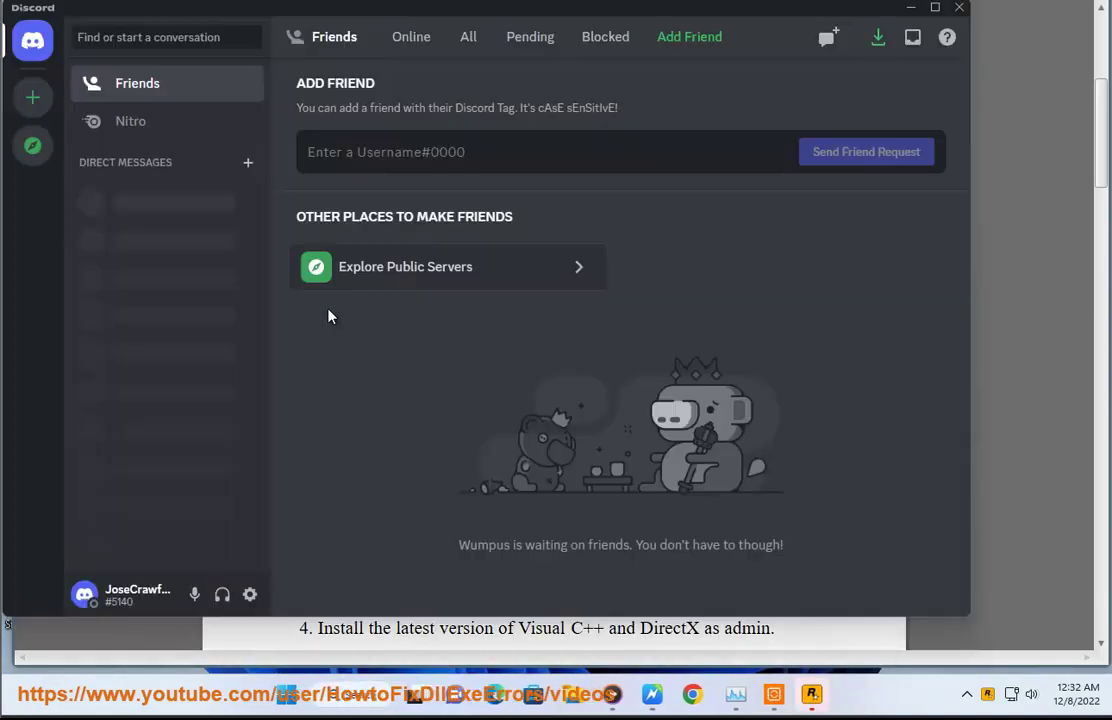
# - Toggle Discord's in-game overlay off and back on, then exit settings and close Discord
pyautogui.click(254, 598)
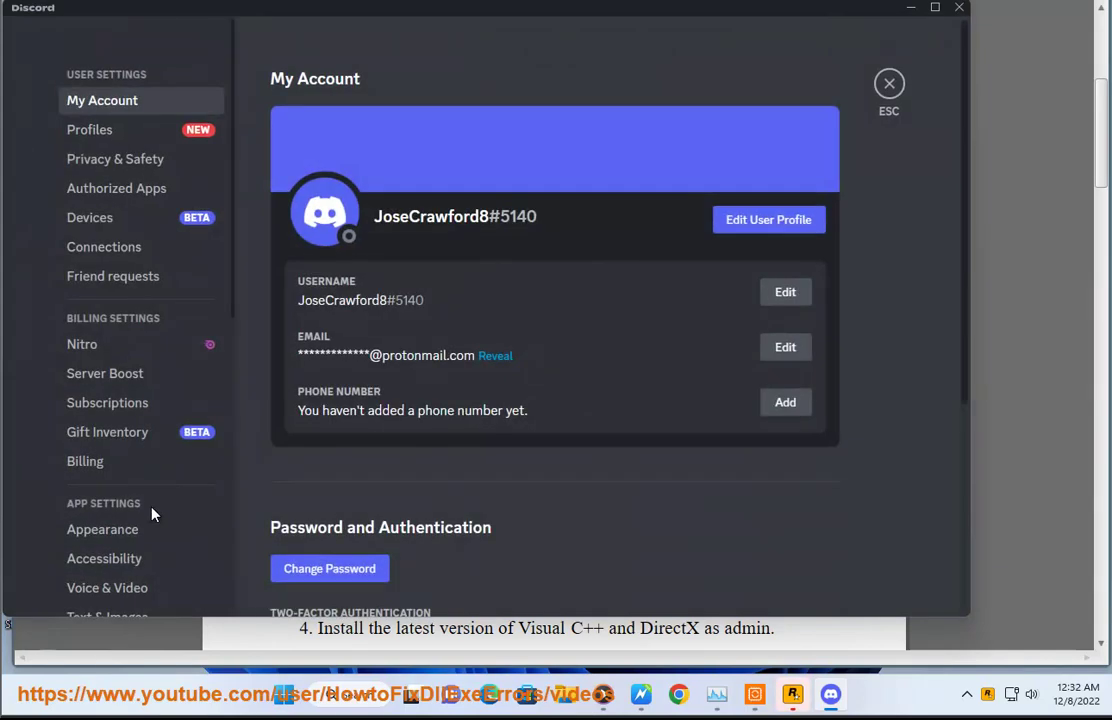
pyautogui.scroll(-2, 150, 515)
pyautogui.scroll(-3, 149, 540)
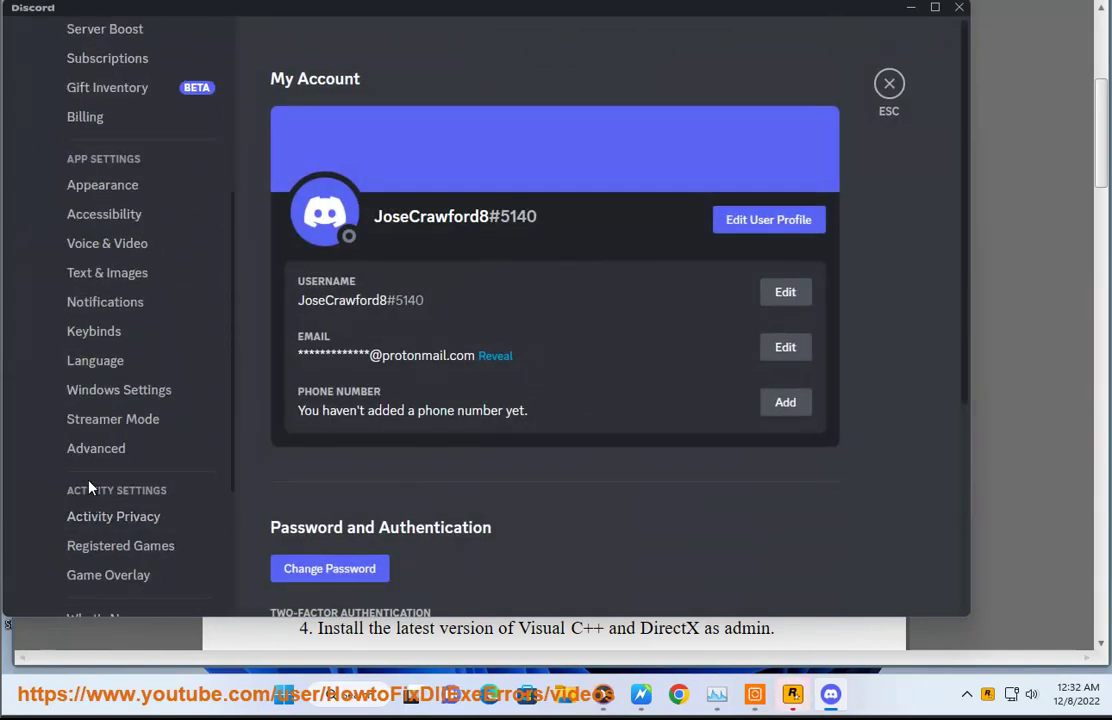
pyautogui.click(104, 577)
pyautogui.click(525, 152)
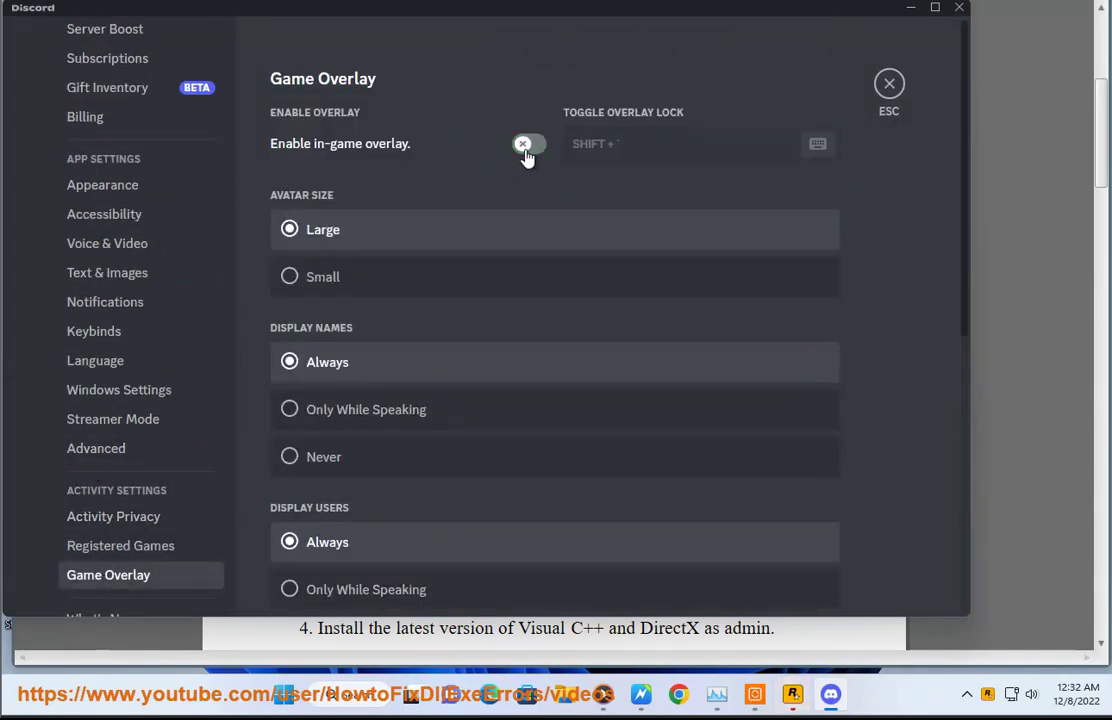
pyautogui.click(528, 146)
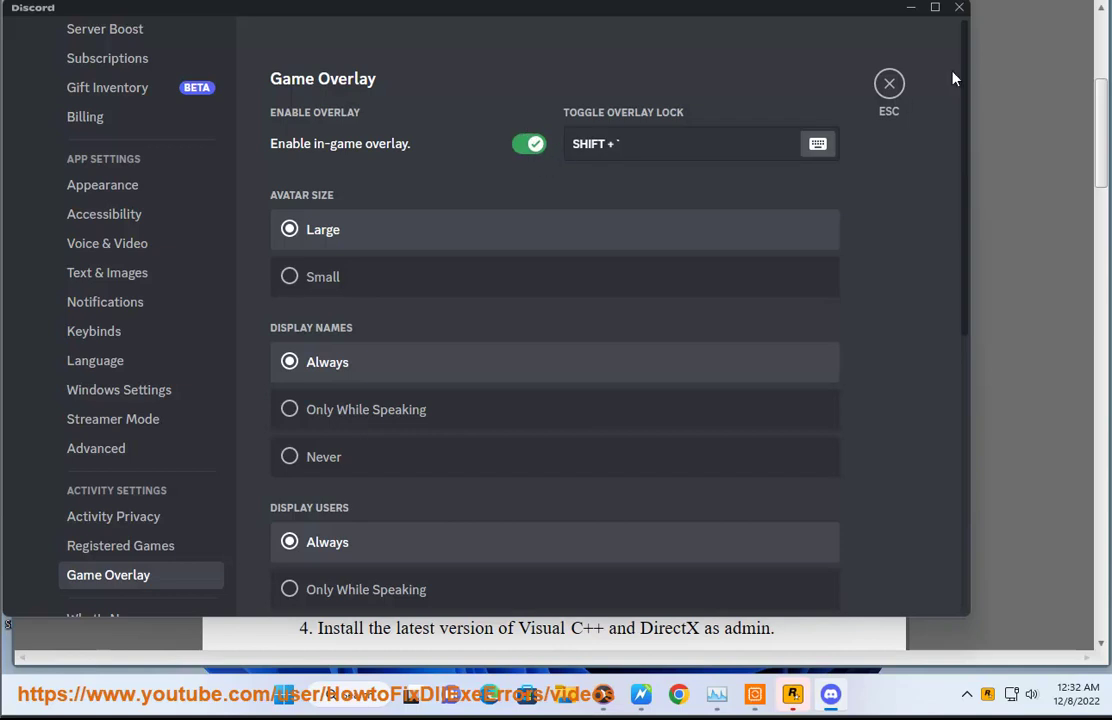
pyautogui.click(889, 83)
pyautogui.click(959, 7)
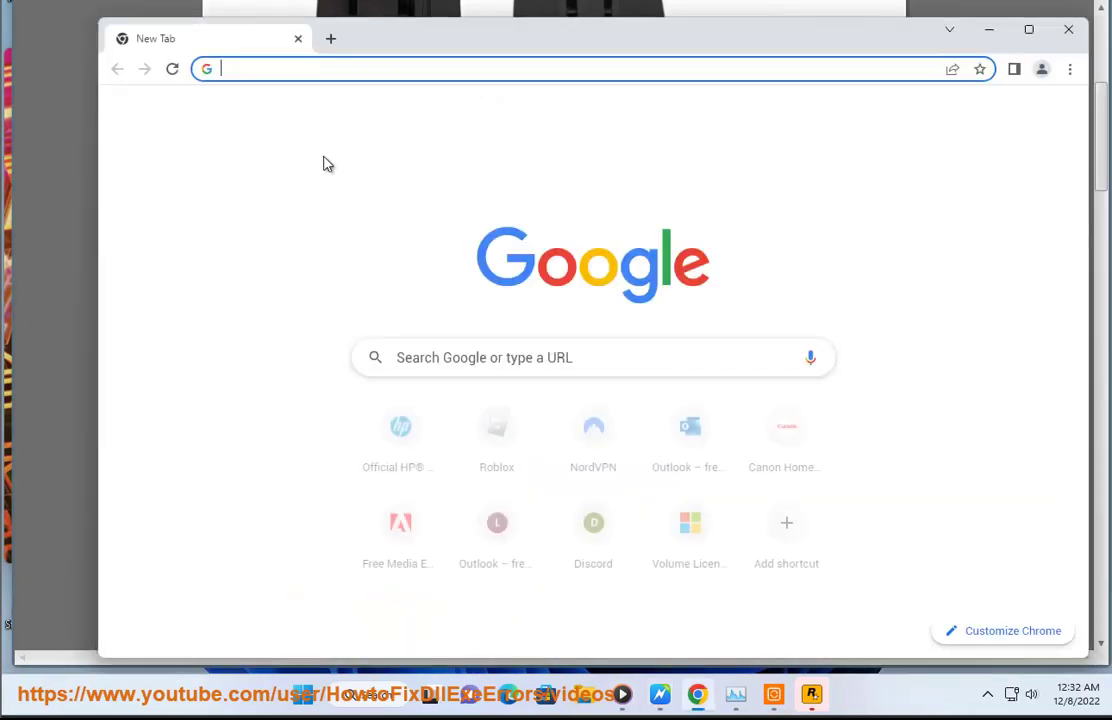
# - Search Google for 'Visual C++LATEST', then change the query to 'DirectX LATEST'
pyautogui.write('Visual C++LATE')
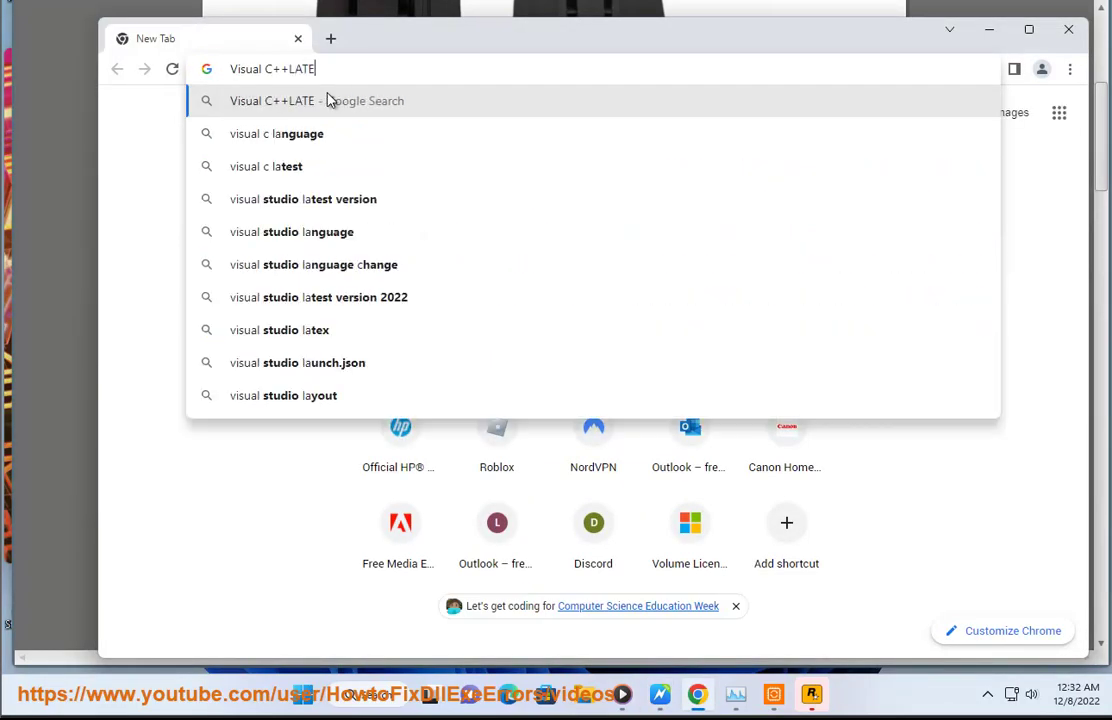
pyautogui.write('ST')
pyautogui.press('Return')
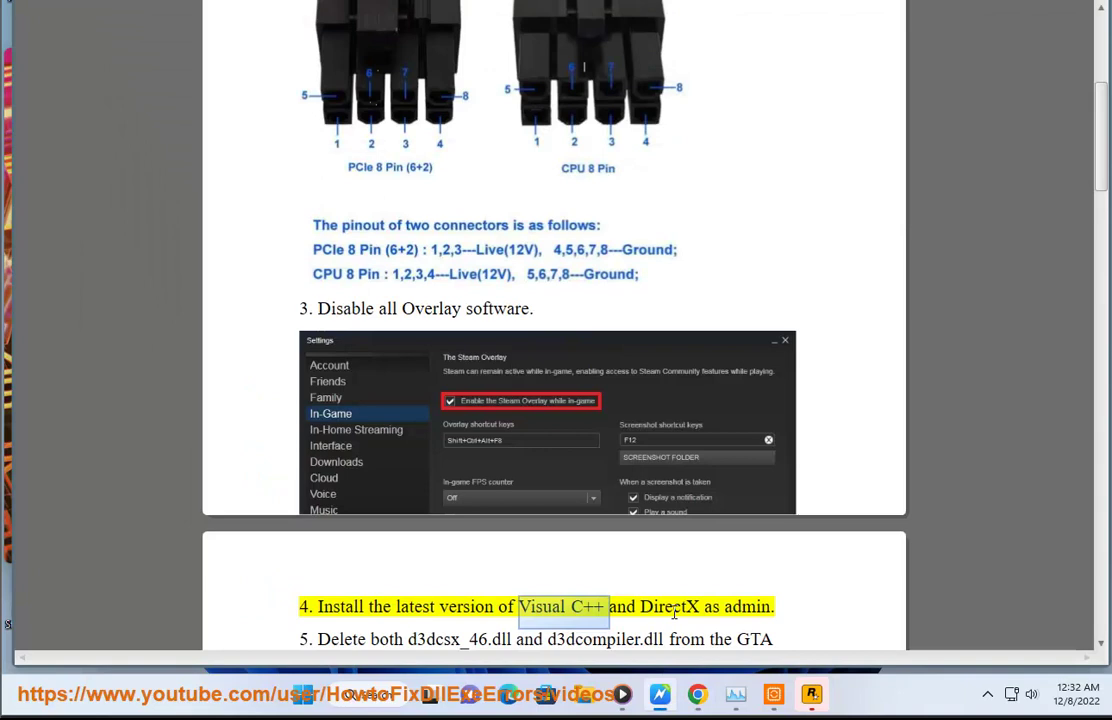
pyautogui.doubleClick(670, 612)
pyautogui.hotkey('ctrl', 'c')
pyautogui.click(698, 700)
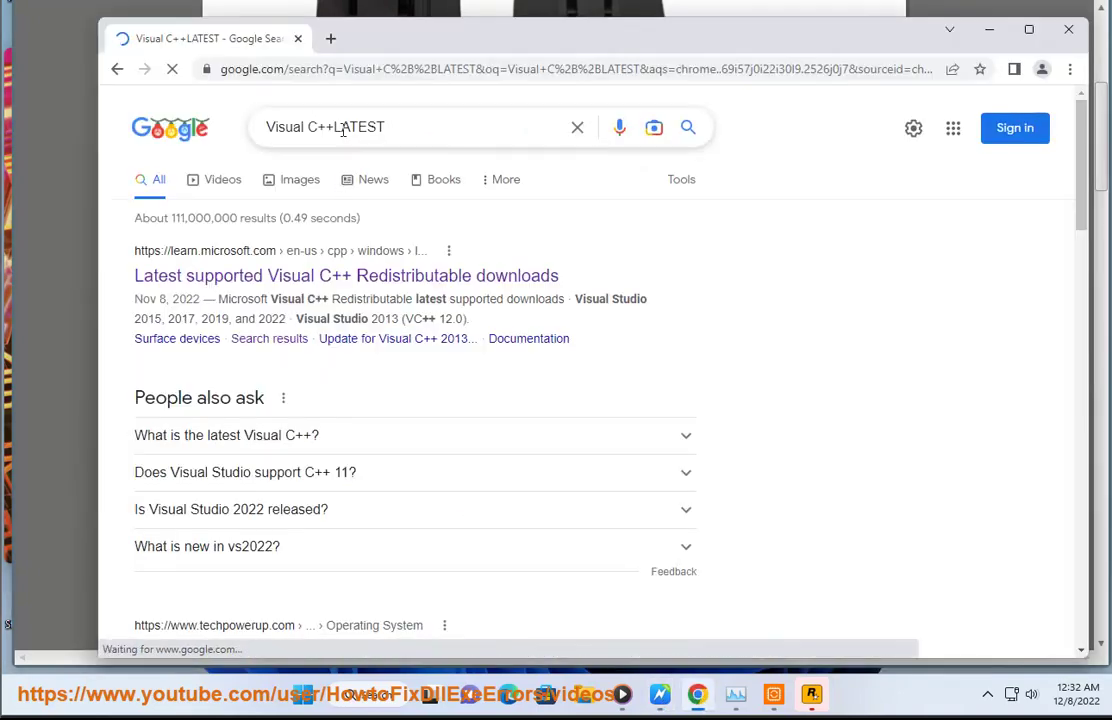
pyautogui.moveTo(336, 127); pyautogui.dragTo(264, 127)
pyautogui.hotkey('ctrl', 'v')
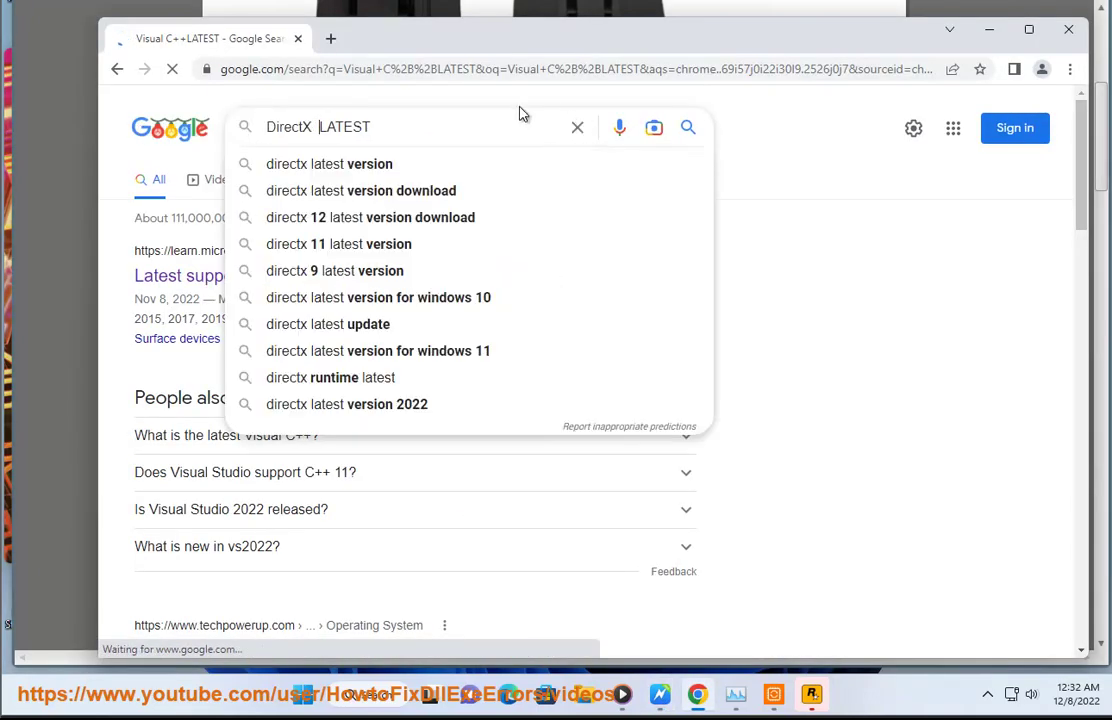
pyautogui.click(513, 100)
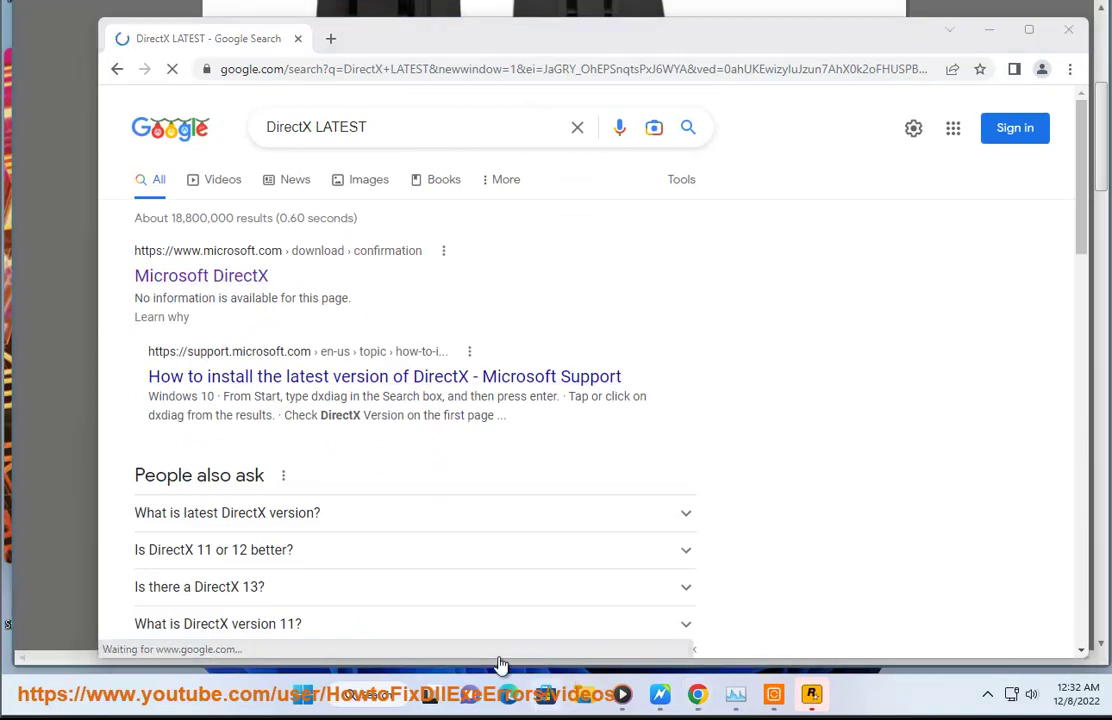
# - Run dxwebsetup (6).exe from Downloads as administrator and allow it to make changes
pyautogui.click(584, 694)
pyautogui.click(158, 297)
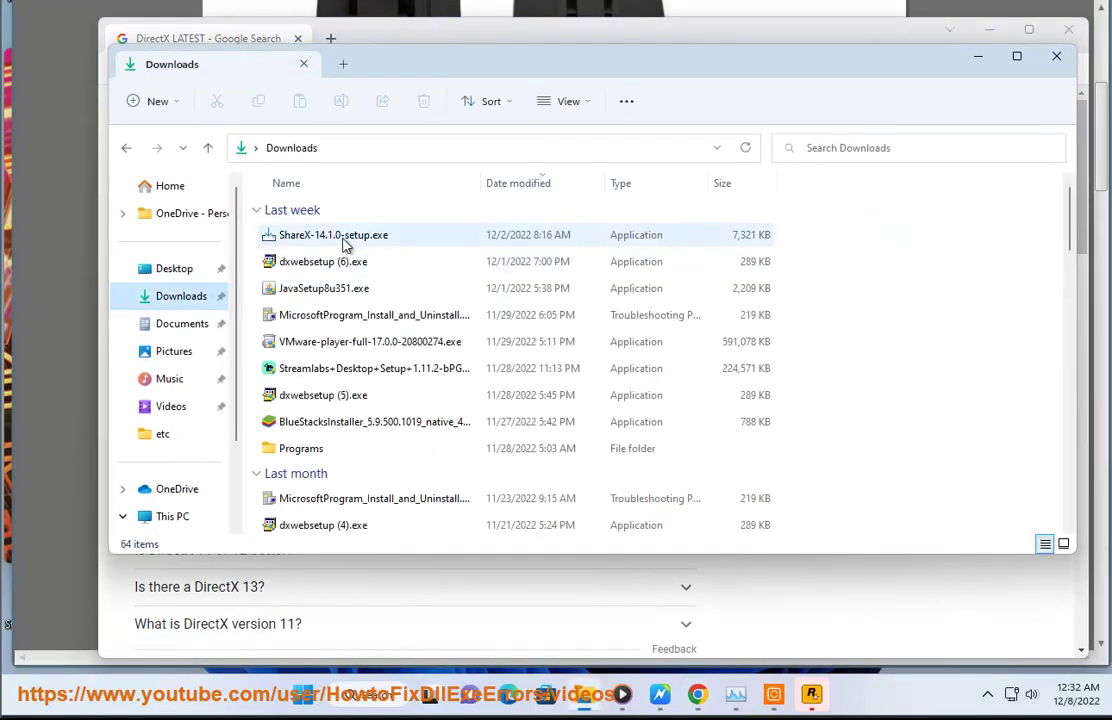
pyautogui.rightClick(376, 266)
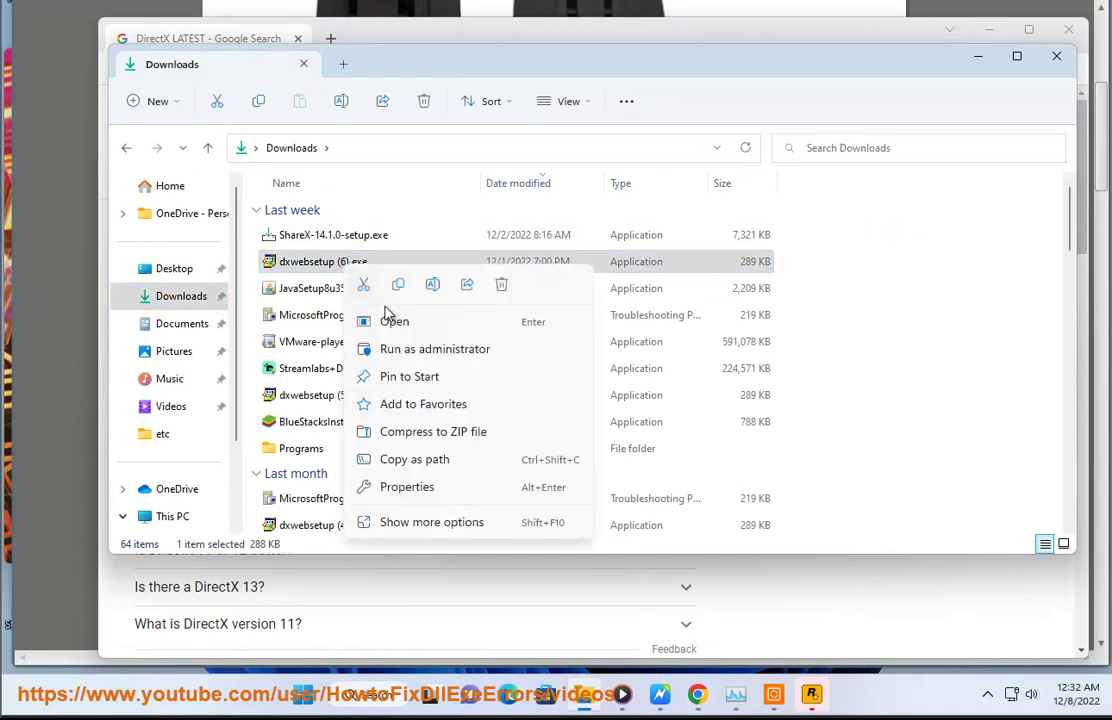
pyautogui.click(403, 351)
pyautogui.click(516, 461)
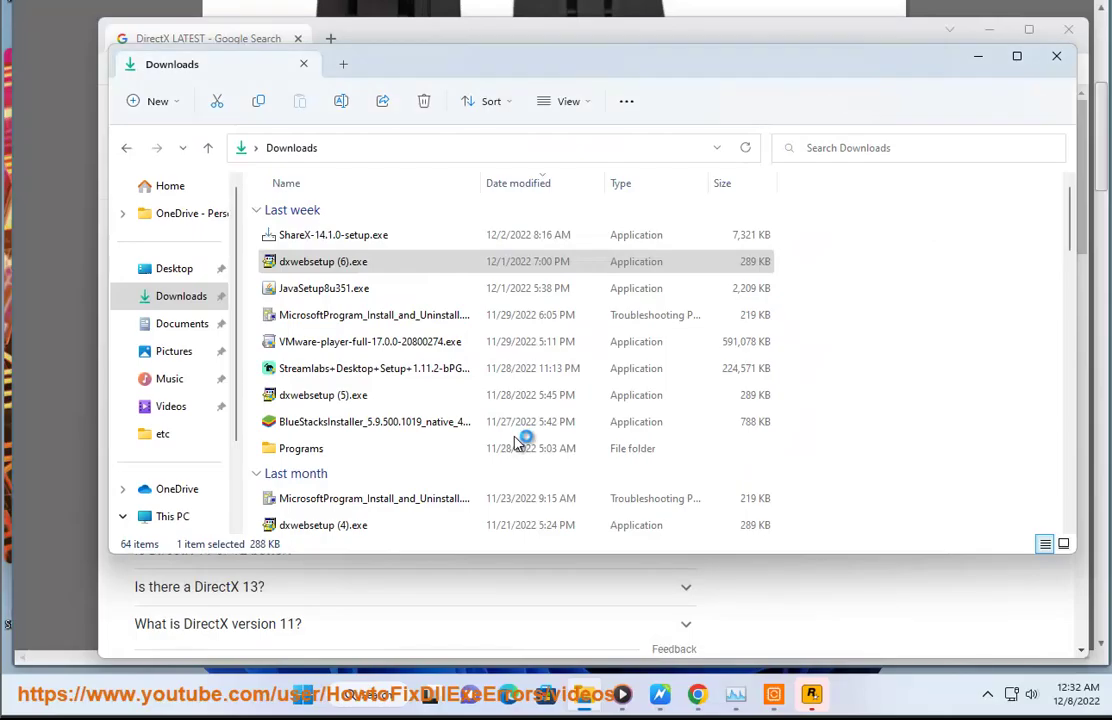
# - Accept the DirectX license, continue setup, and close the Downloads window
pyautogui.click(296, 268)
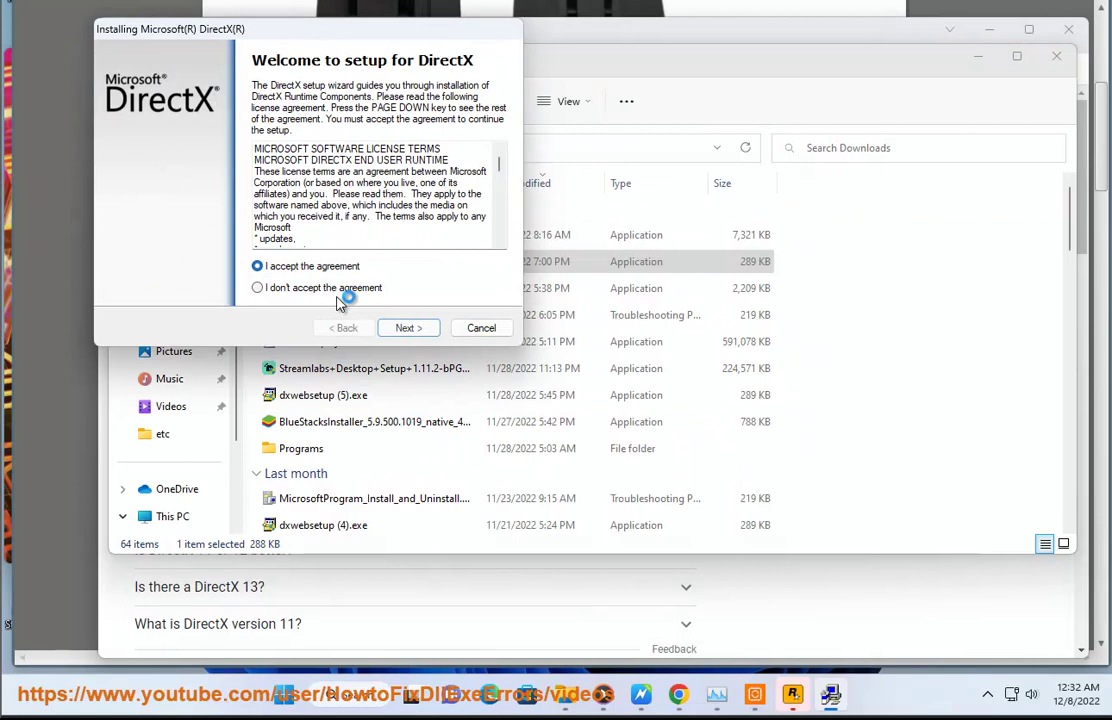
pyautogui.moveTo(346, 32); pyautogui.dragTo(470, 178)
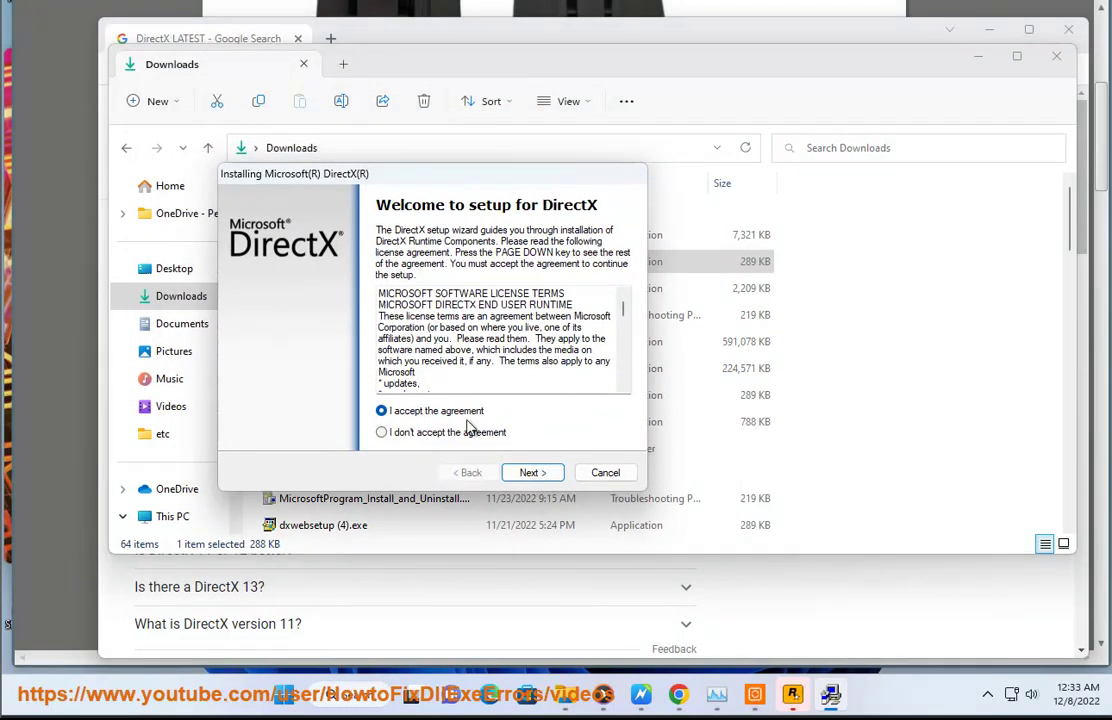
pyautogui.click(540, 472)
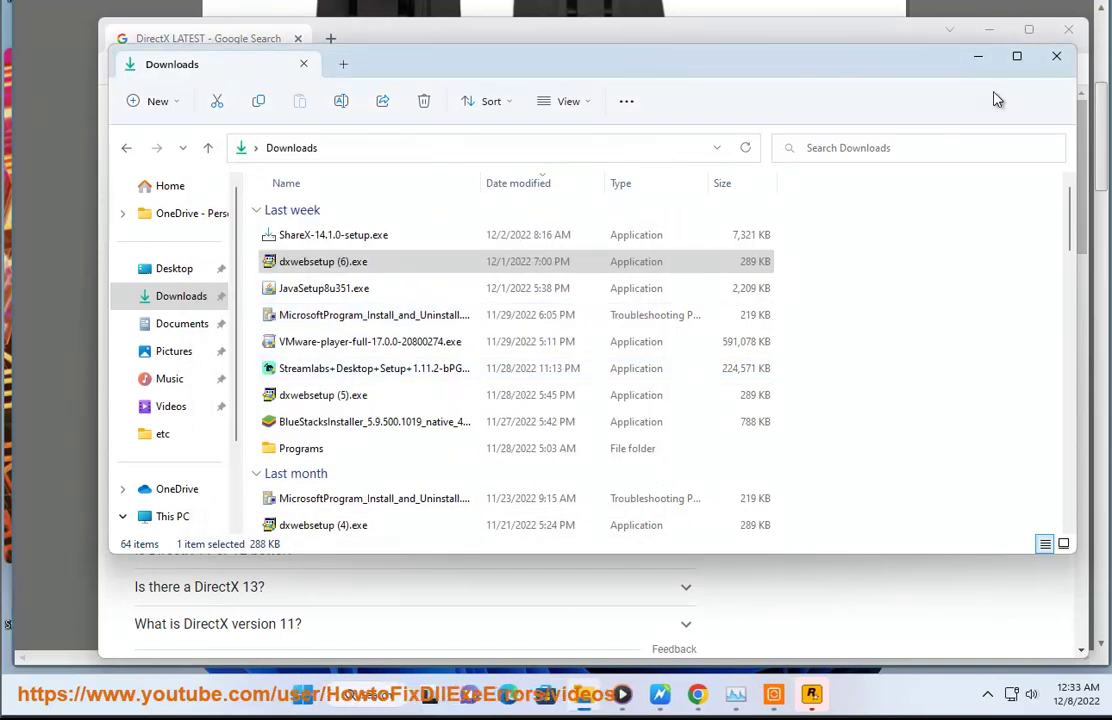
pyautogui.click(1056, 56)
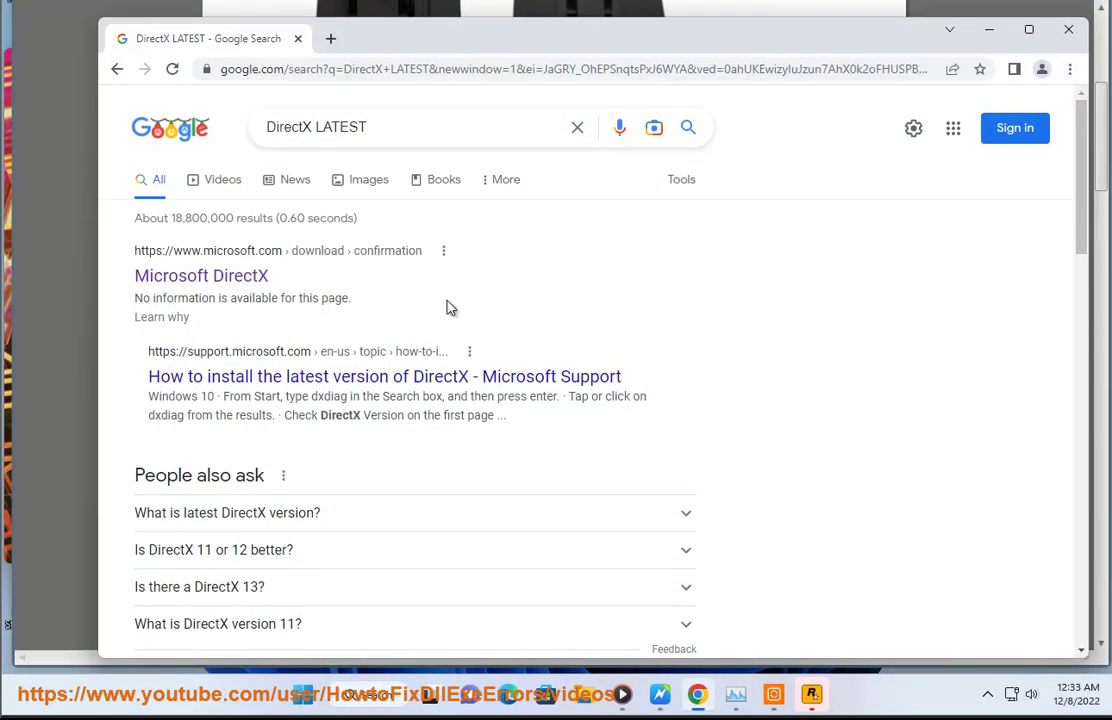
pyautogui.click(1028, 29)
# - Minimise Chrome and scroll the guide to step 5, highlighting the d3d DLL file names
pyautogui.click(989, 29)
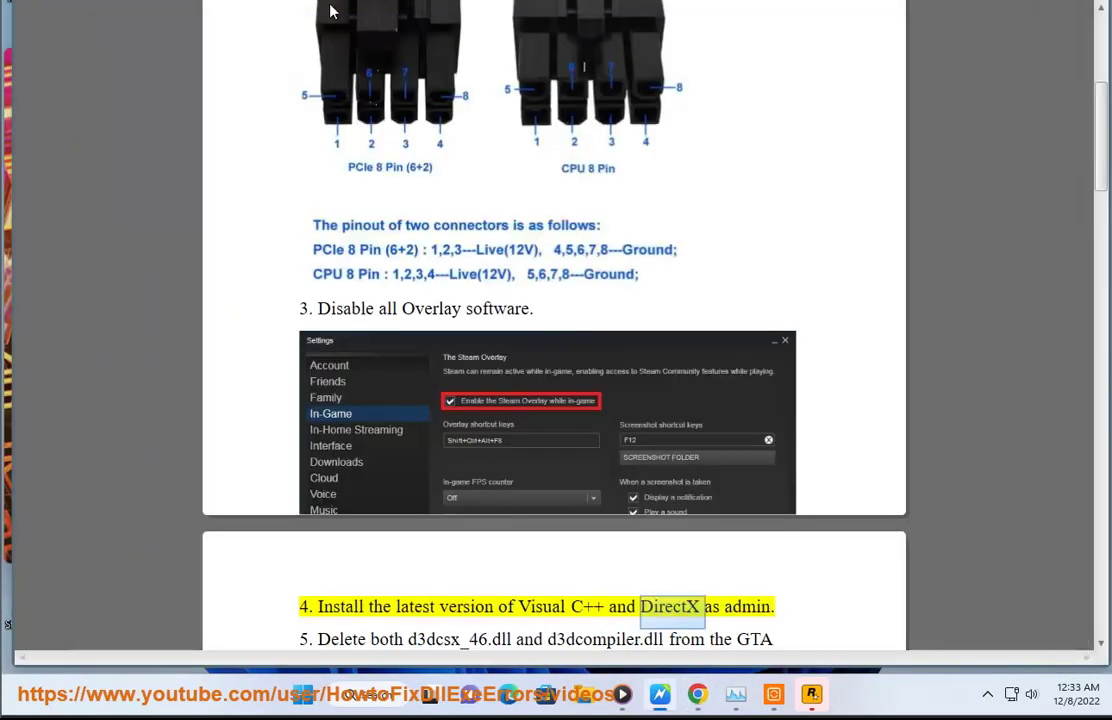
pyautogui.scroll(-1, 740, 361)
pyautogui.scroll(-4, 600, 450)
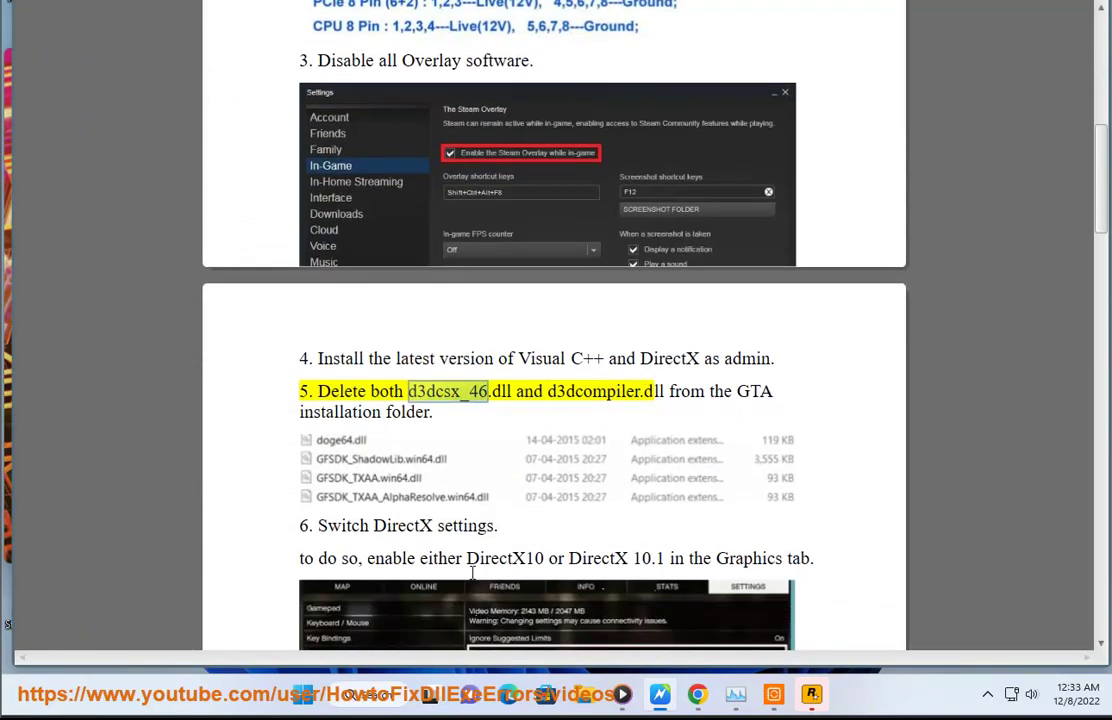
pyautogui.press('Right')
pyautogui.hotkey('ctrl', 'Right')
pyautogui.hotkey('ctrl', 'Right')
pyautogui.hotkey('ctrl', 'shift', 'Right')
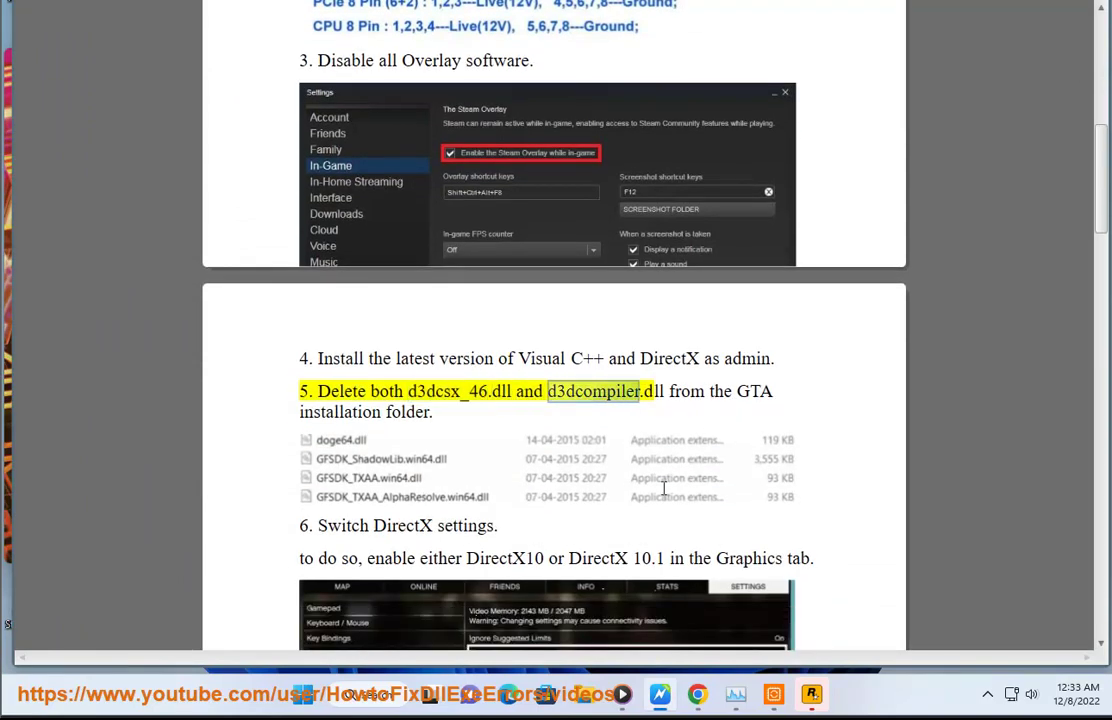
pyautogui.hotkey('ctrl', 'Right')
pyautogui.hotkey('ctrl', 'Right')
pyautogui.hotkey('ctrl', 'shift', 'Right')
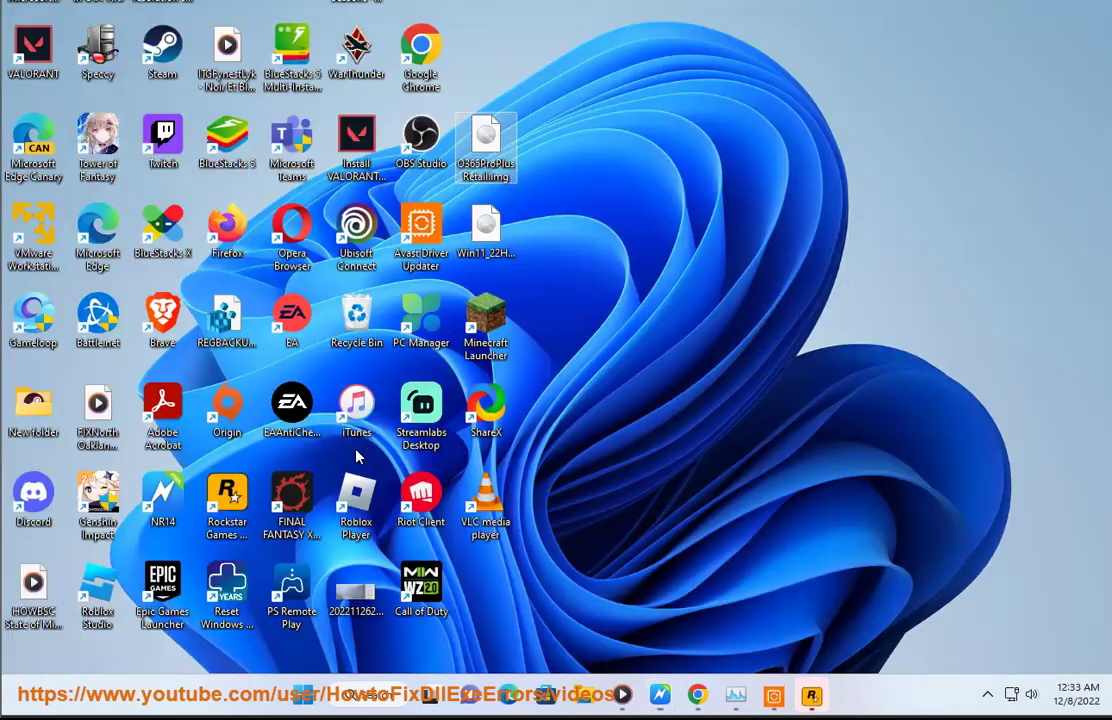
# - Open the Rockstar Games Launcher file location, go up to Rockstar Games, then return to the guide
pyautogui.rightClick(214, 500)
pyautogui.click(262, 303)
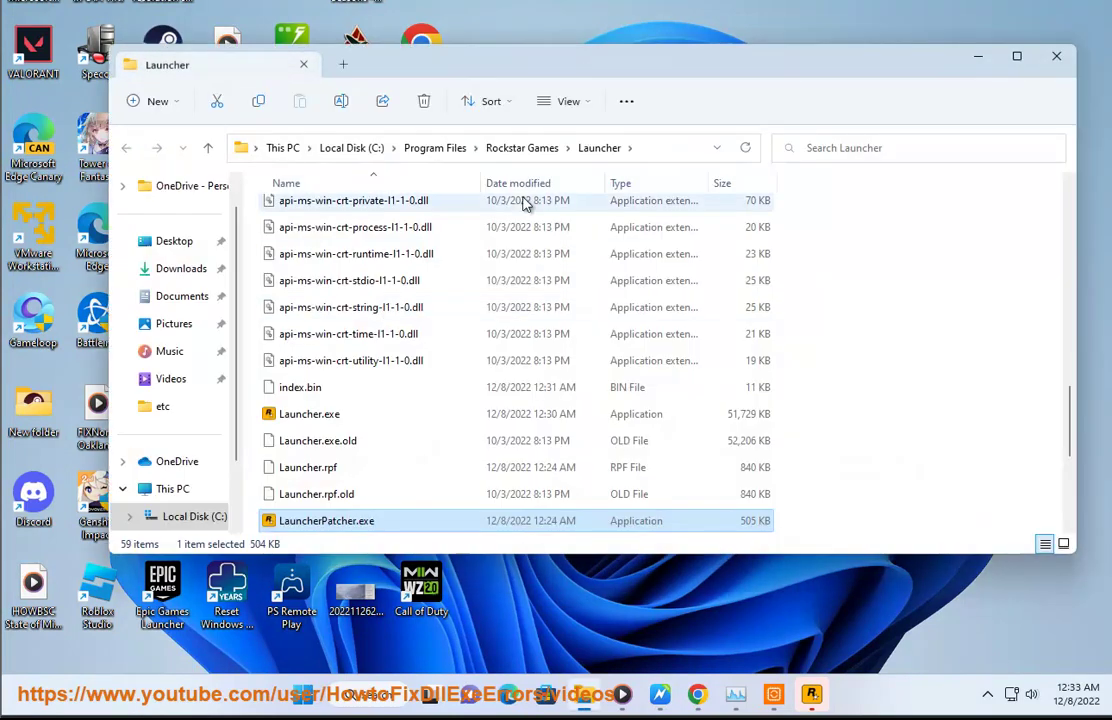
pyautogui.click(532, 150)
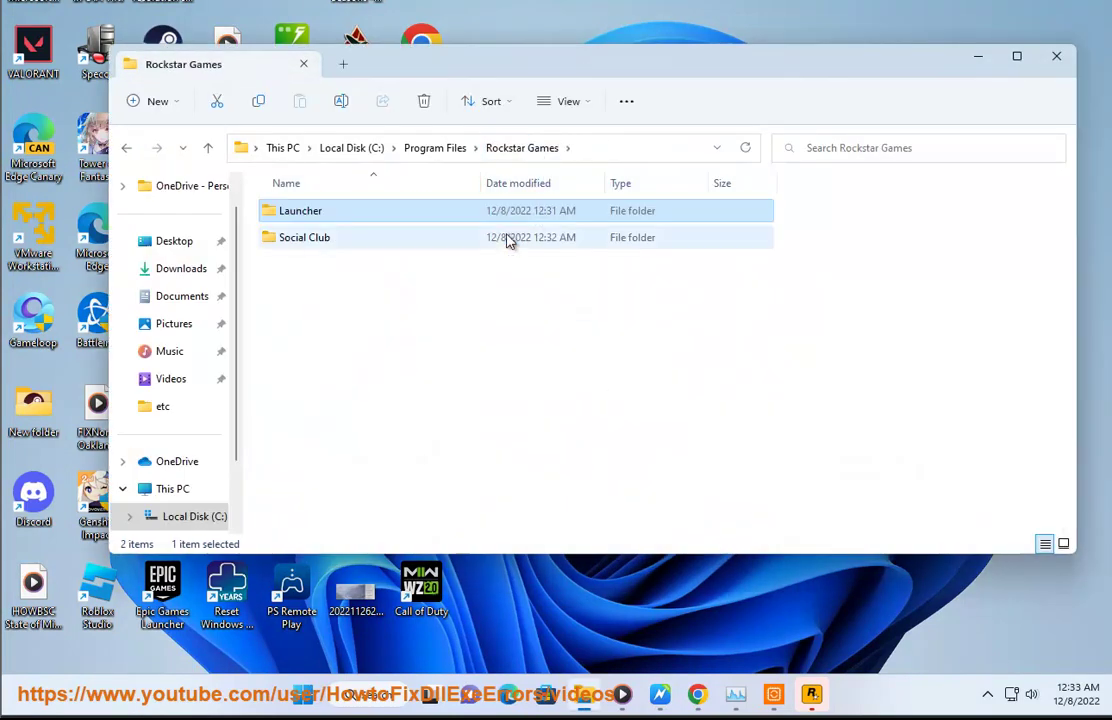
pyautogui.click(362, 276)
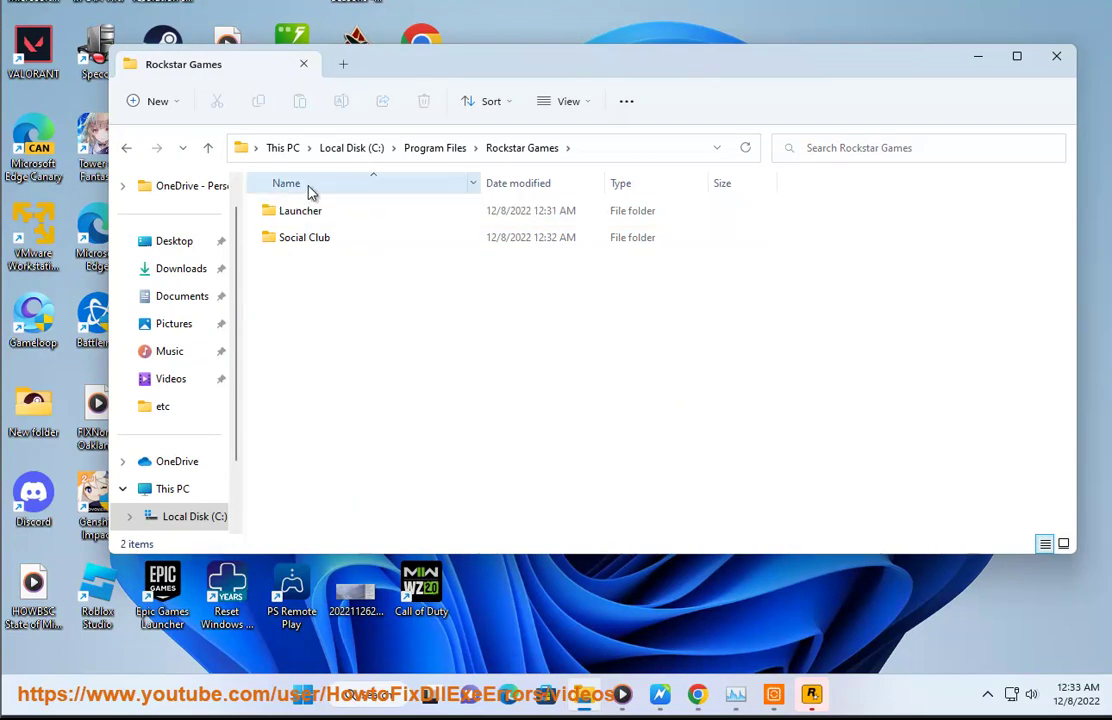
pyautogui.click(666, 700)
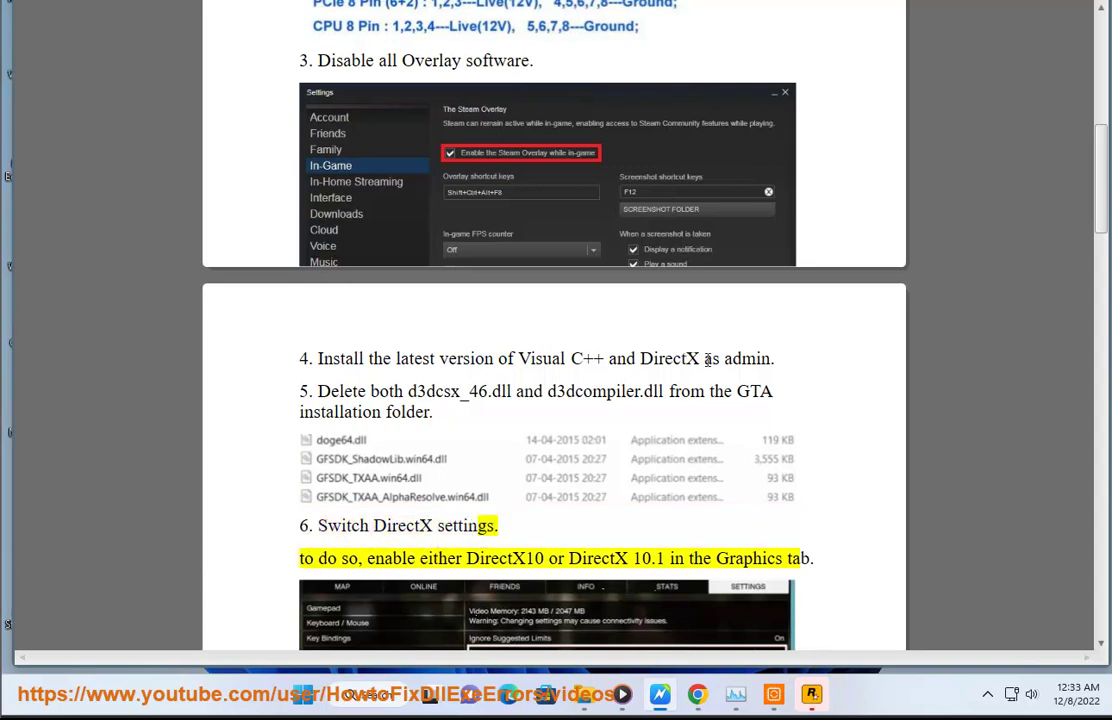
pyautogui.scroll(-3, 645, 470)
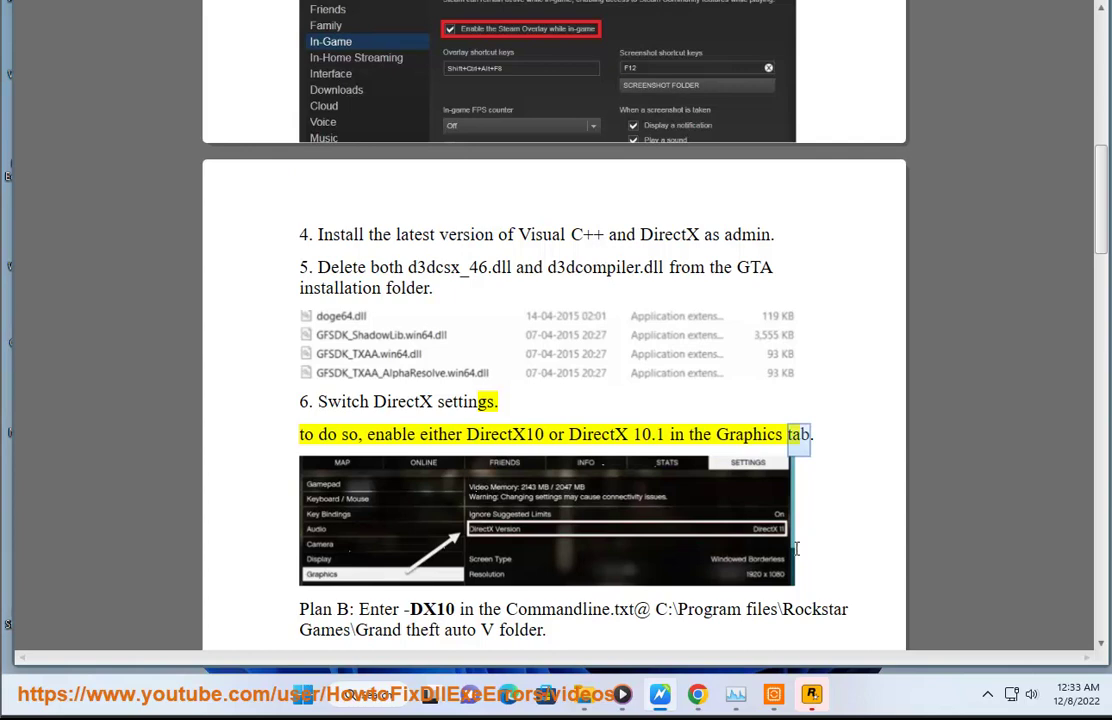
# - Scroll the guide to Plan B and select 'Grand theft auto V' in its folder path
pyautogui.scroll(-1, 790, 552)
pyautogui.scroll(-2, 781, 556)
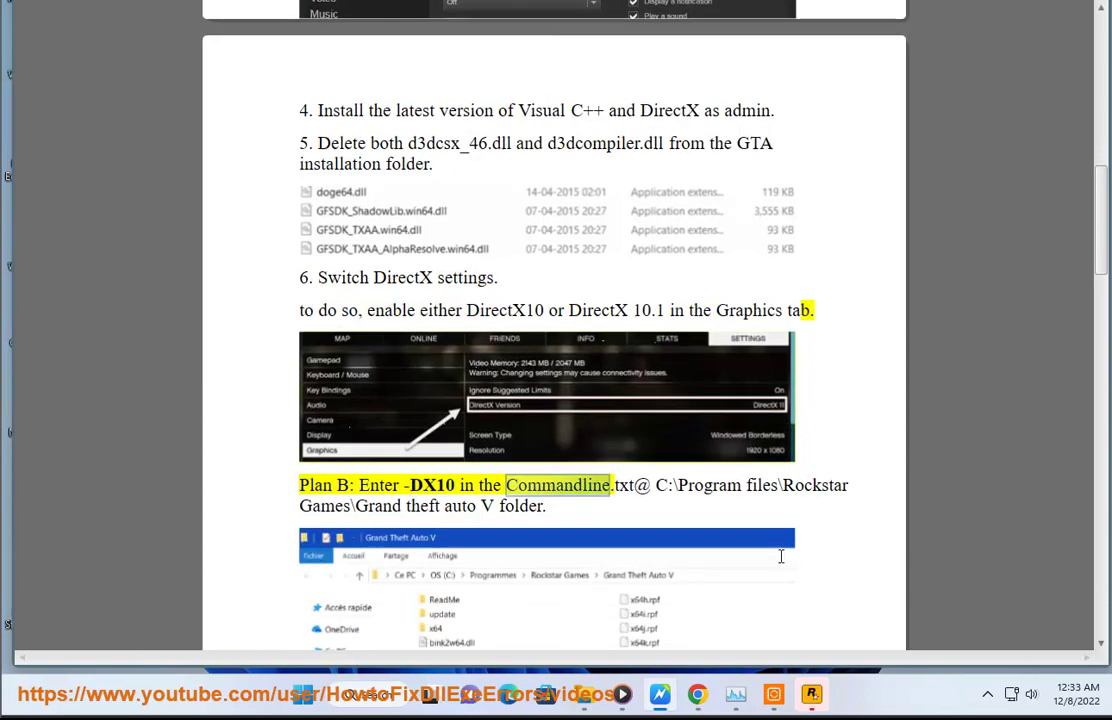
pyautogui.scroll(-1, 775, 556)
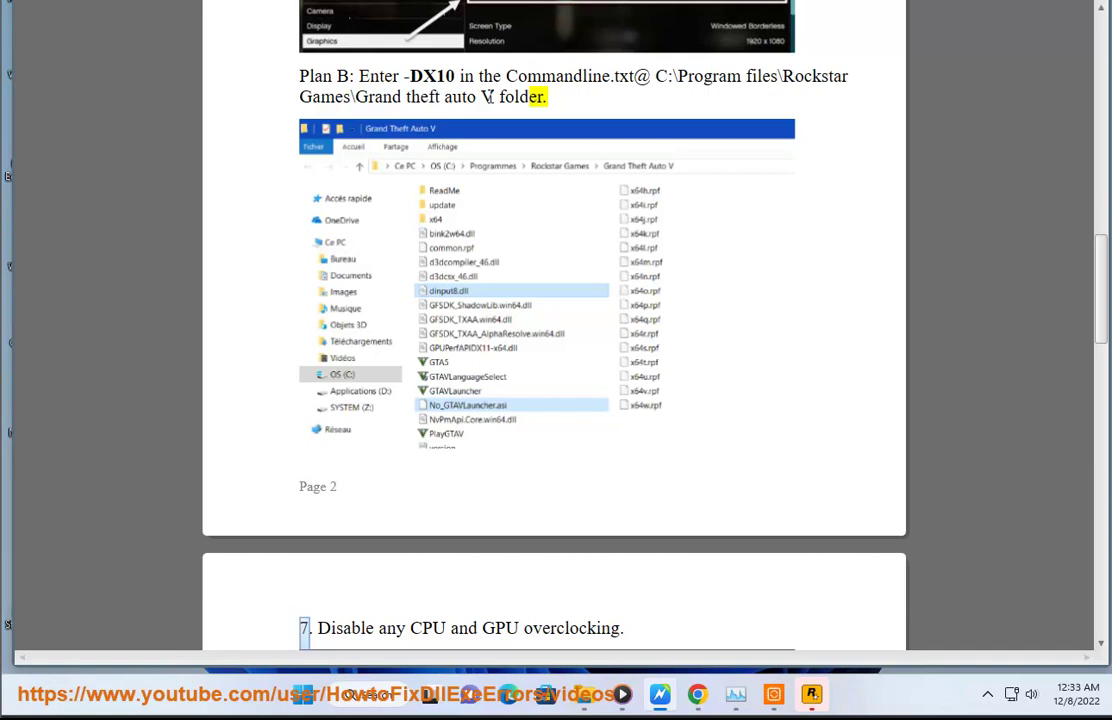
pyautogui.moveTo(492, 97); pyautogui.dragTo(368, 102)
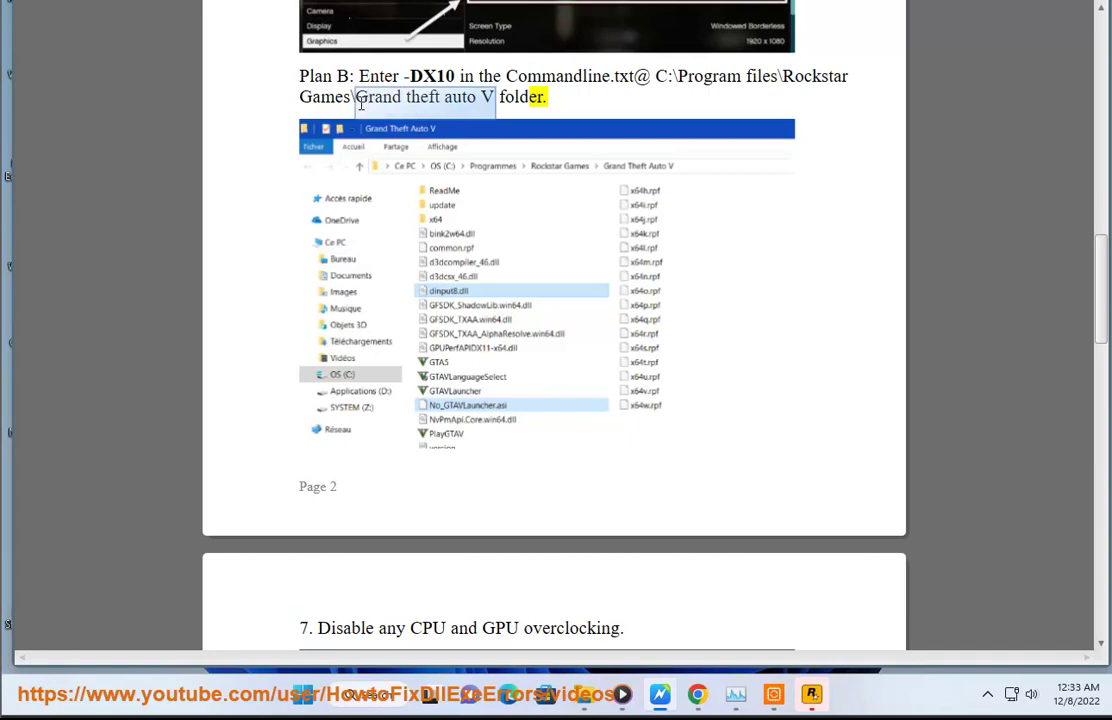
# - Create a folder named 'Grand theft auto V' in Rockstar Games, granting administrator access
pyautogui.click(588, 698)
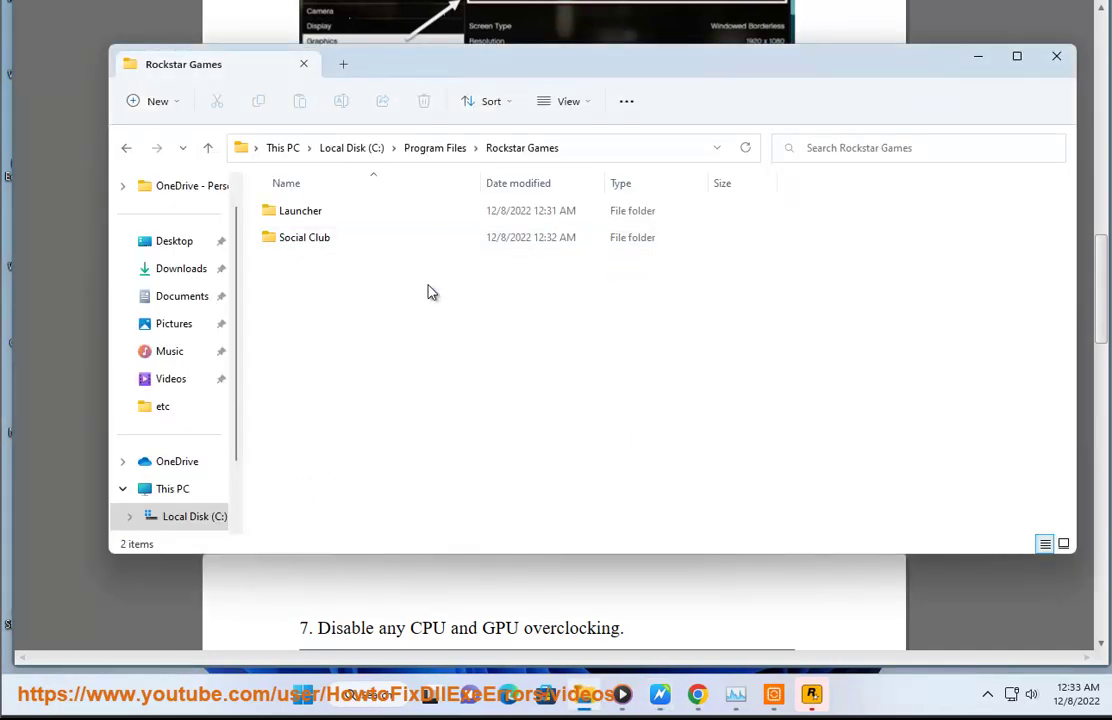
pyautogui.rightClick(407, 310)
pyautogui.moveTo(450, 438)
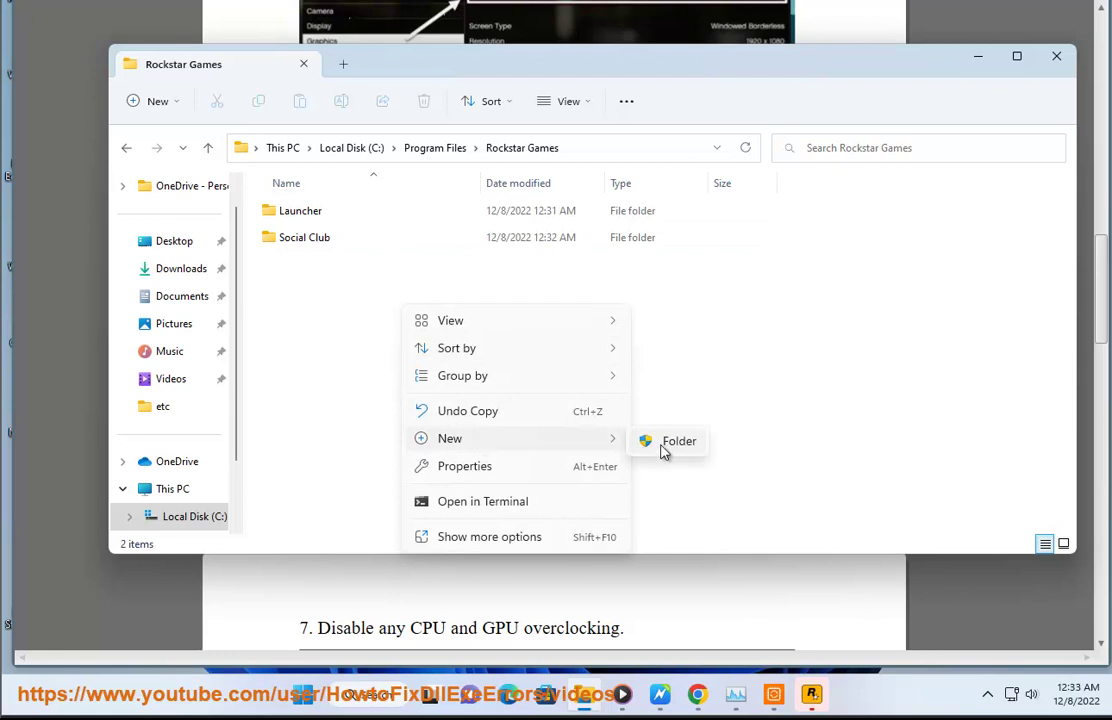
pyautogui.click(664, 444)
pyautogui.click(541, 381)
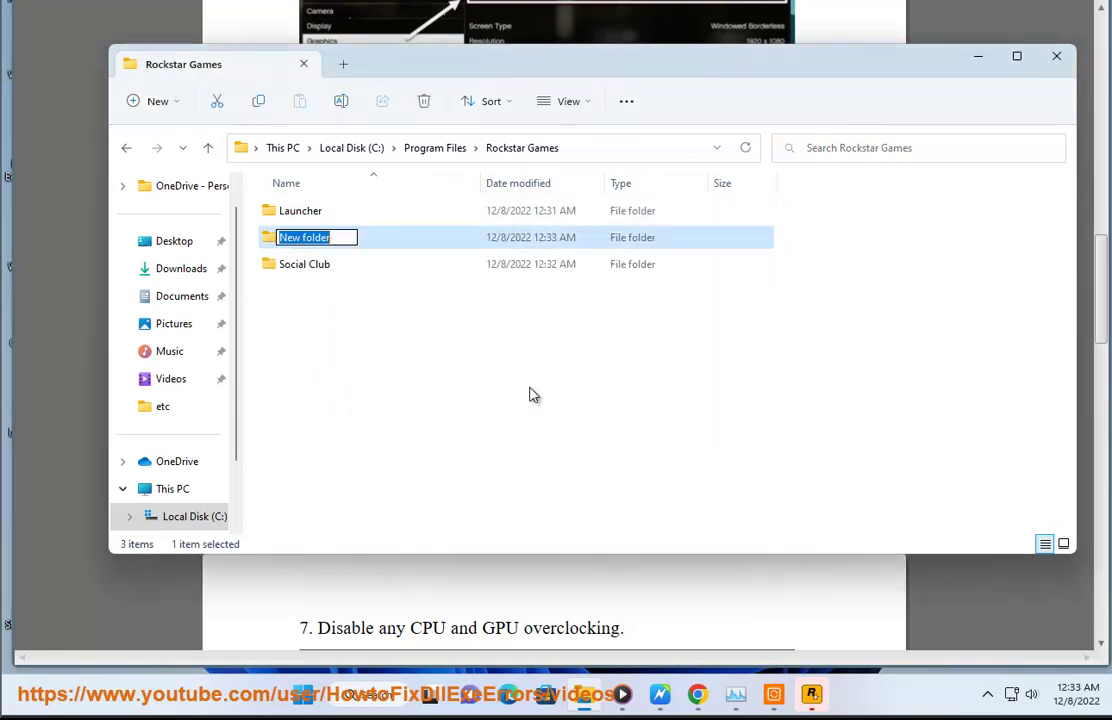
pyautogui.hotkey('ctrl', 'v')
pyautogui.press('Return')
pyautogui.press('Return')
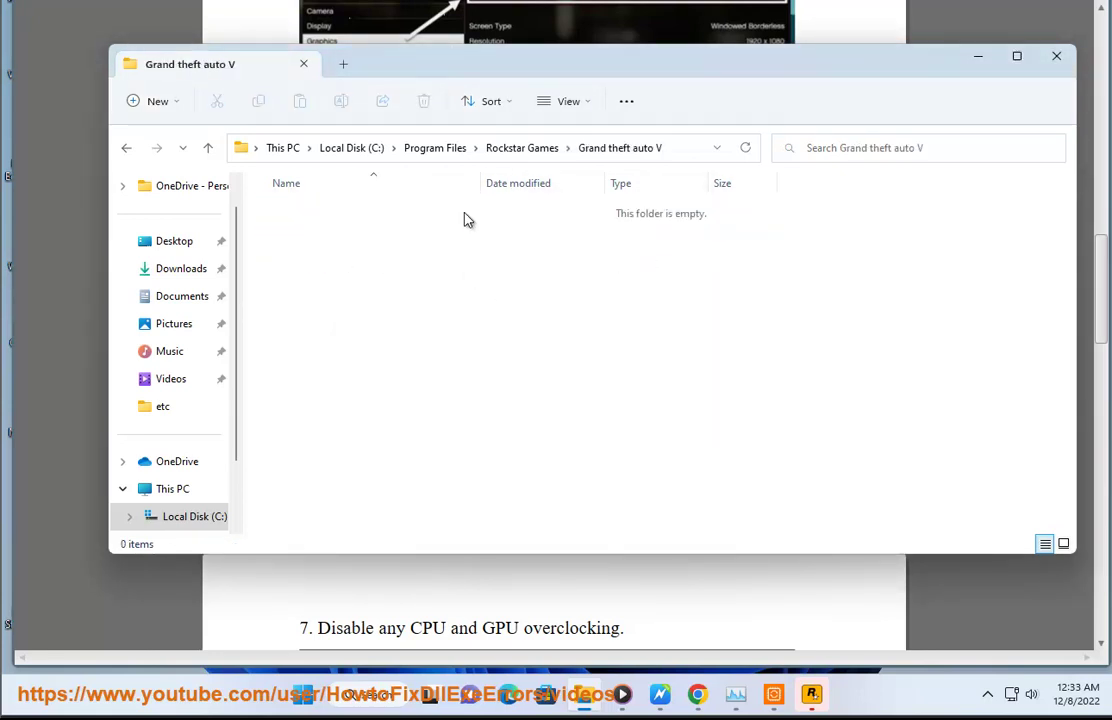
# - Select 'Commandline.txt' in the guide and open the full context menu in Grand theft auto V
pyautogui.click(42, 262)
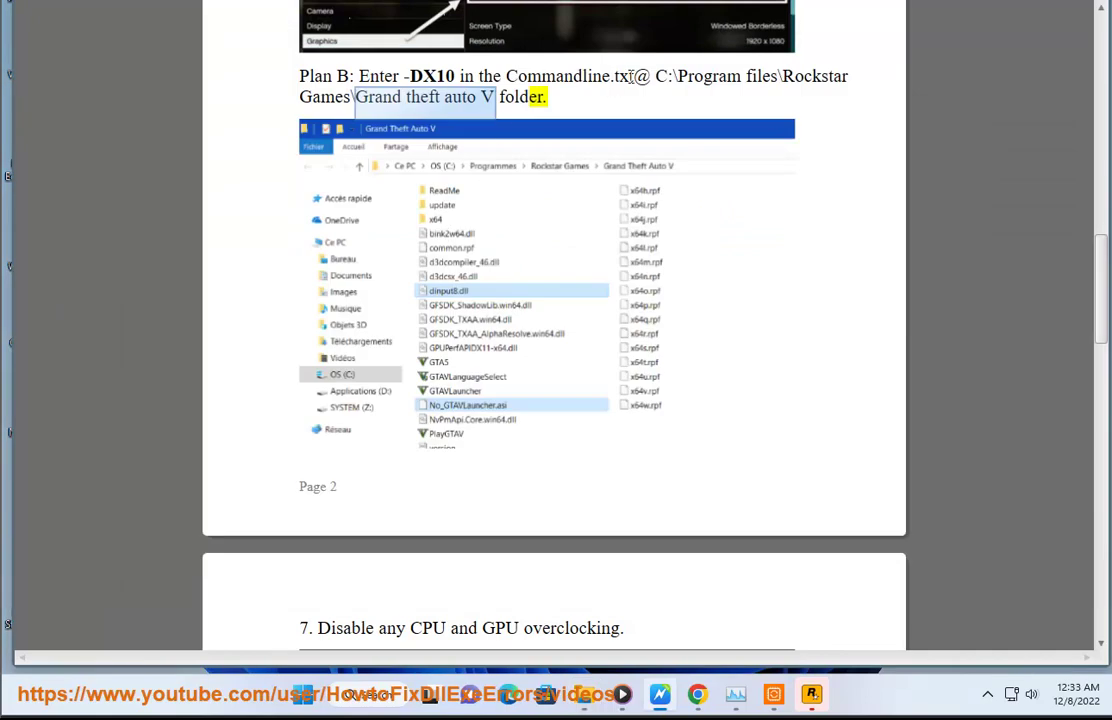
pyautogui.moveTo(633, 77); pyautogui.dragTo(507, 78)
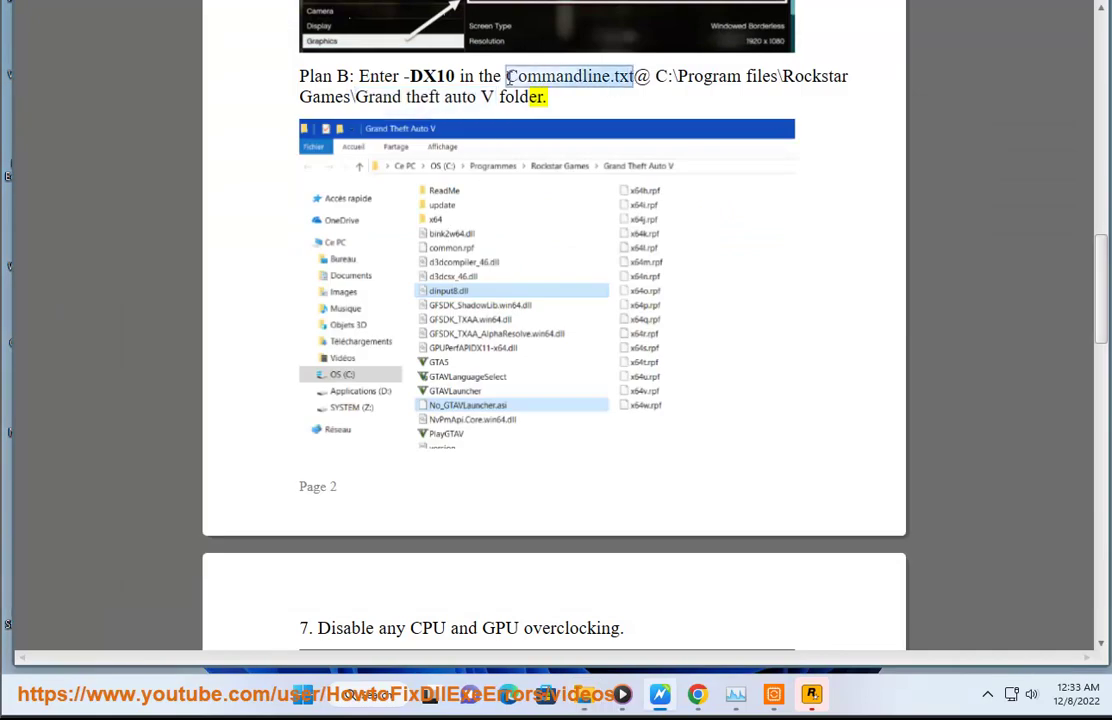
pyautogui.click(585, 690)
pyautogui.rightClick(424, 279)
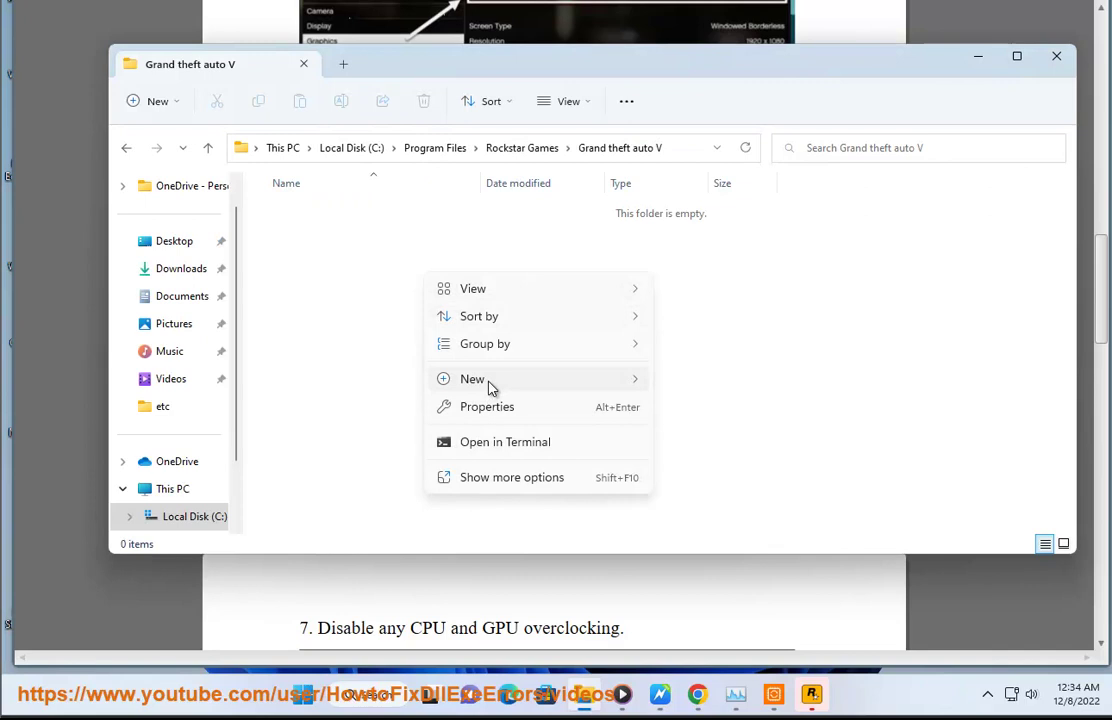
pyautogui.moveTo(472, 379)
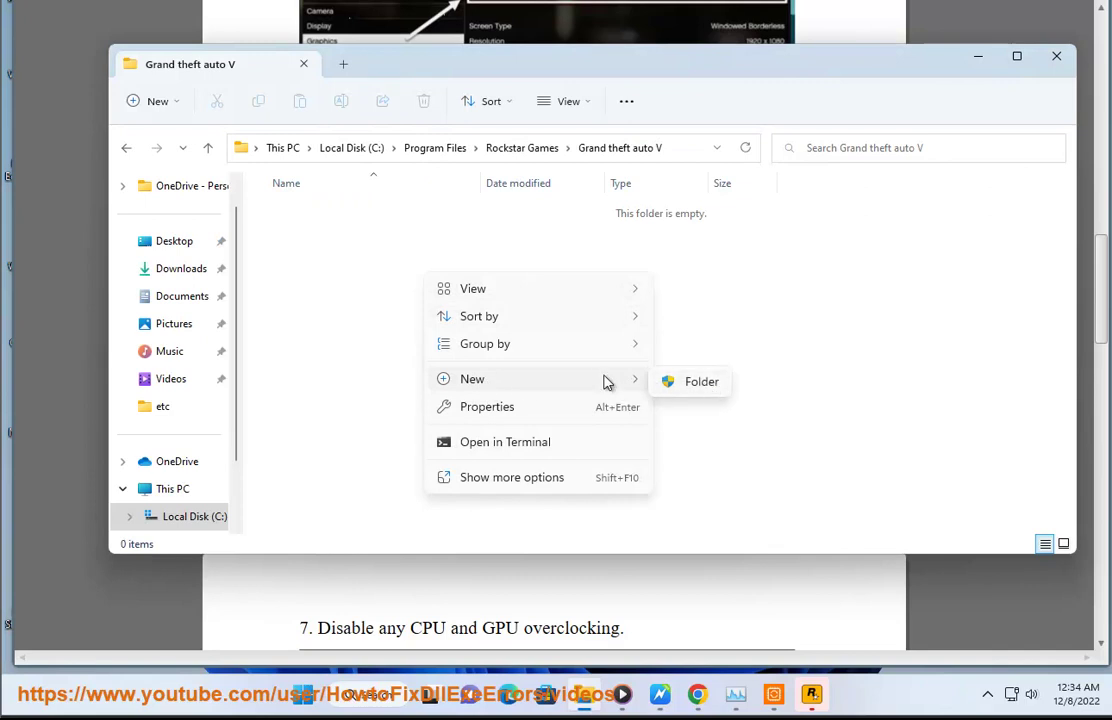
pyautogui.click(571, 481)
pyautogui.moveTo(612, 440)
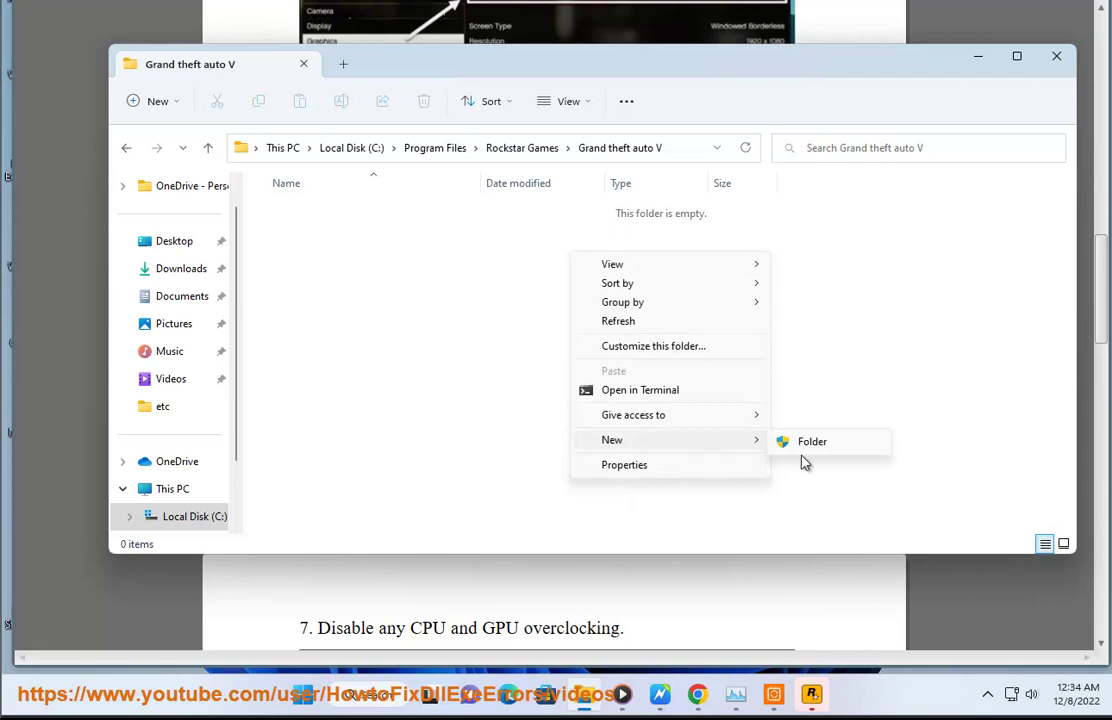
# - Delete the accidentally created New folder, granting permission, so Grand theft auto V is empty
pyautogui.click(817, 451)
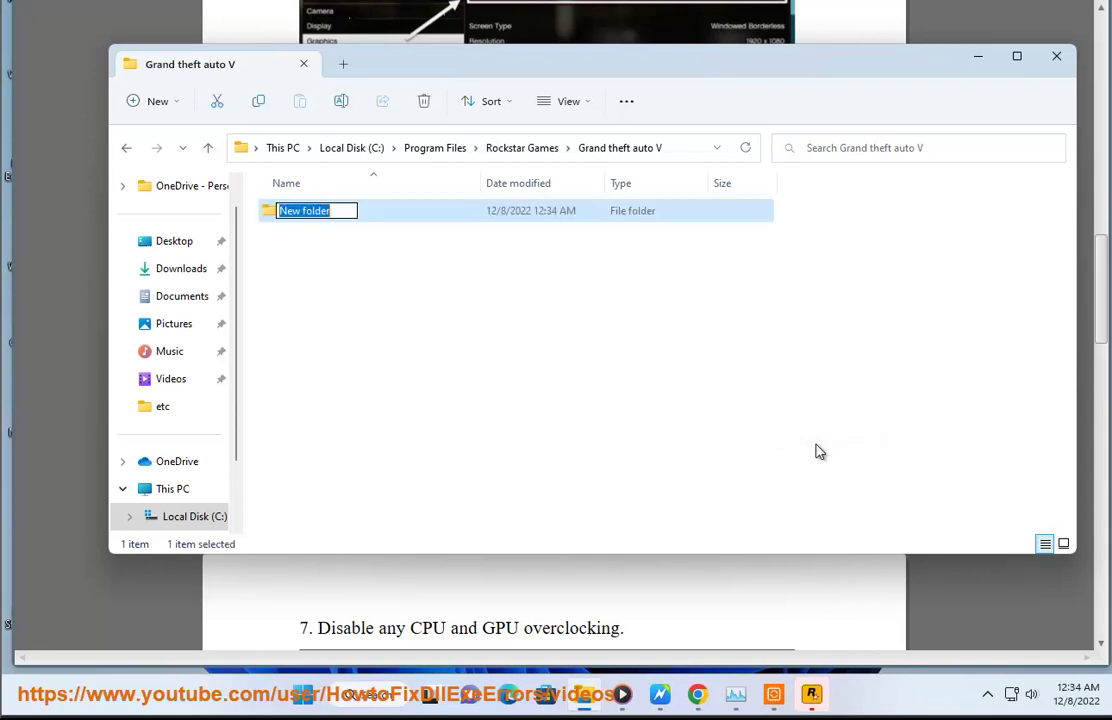
pyautogui.click(342, 231)
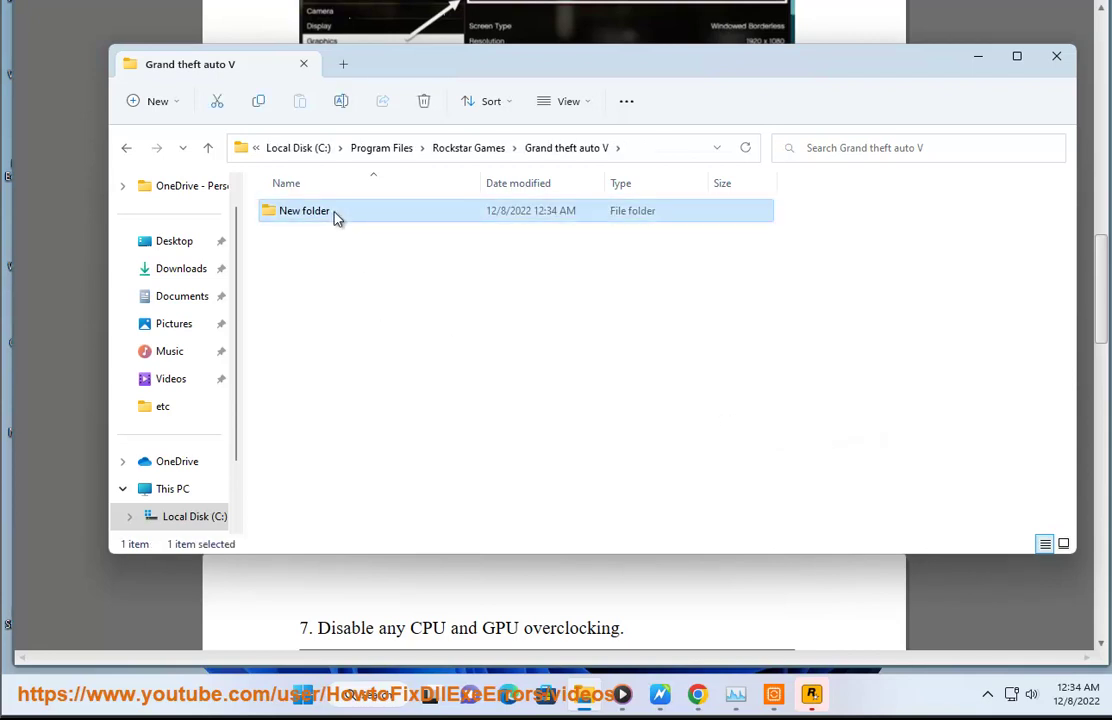
pyautogui.press('Delete')
pyautogui.click(292, 194)
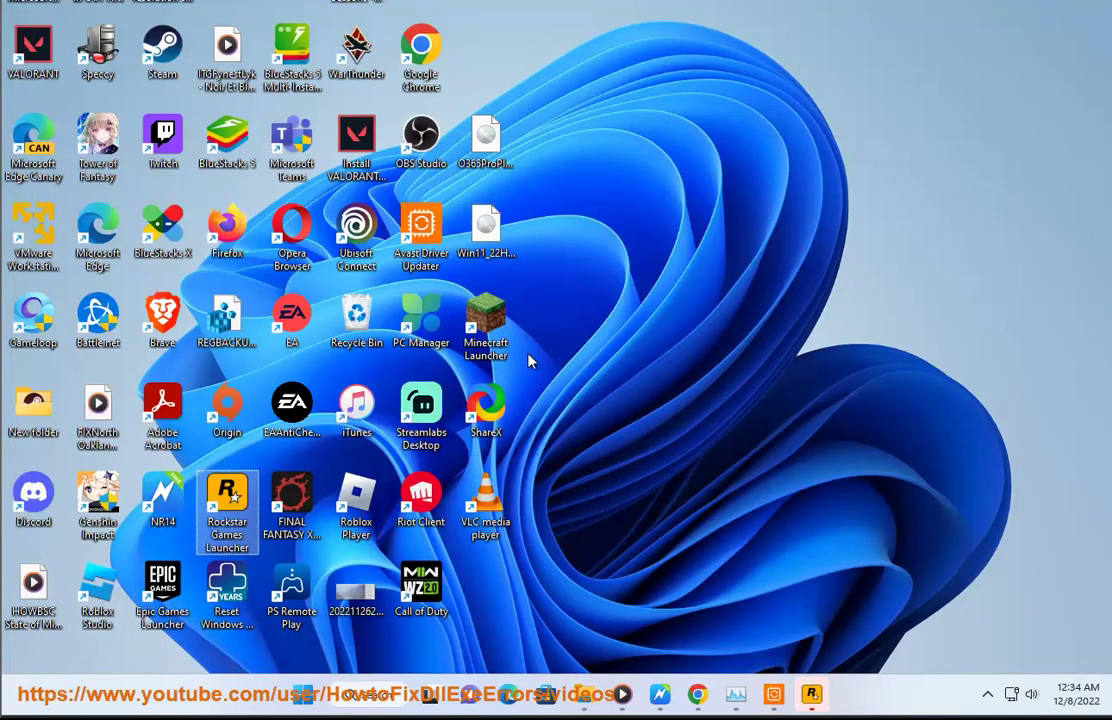
pyautogui.rightClick(533, 362)
pyautogui.moveTo(580, 244)
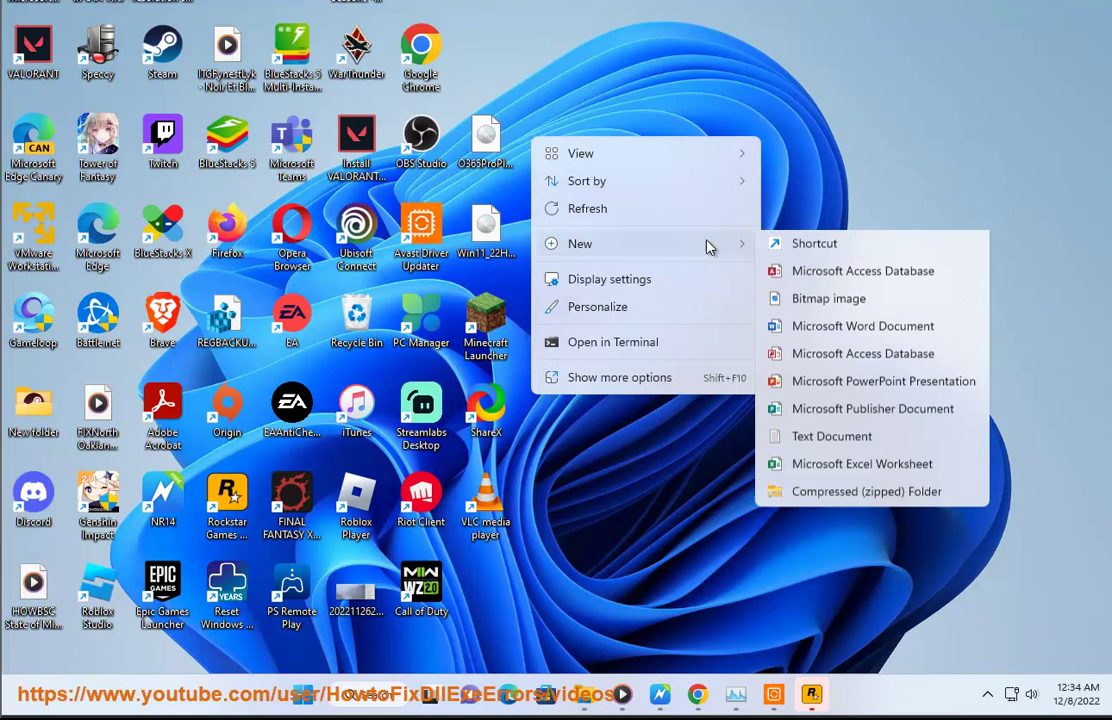
# - Create a new text document named Commandline.txt on the desktop and open it
pyautogui.click(831, 466)
pyautogui.write('Commandline.txt')
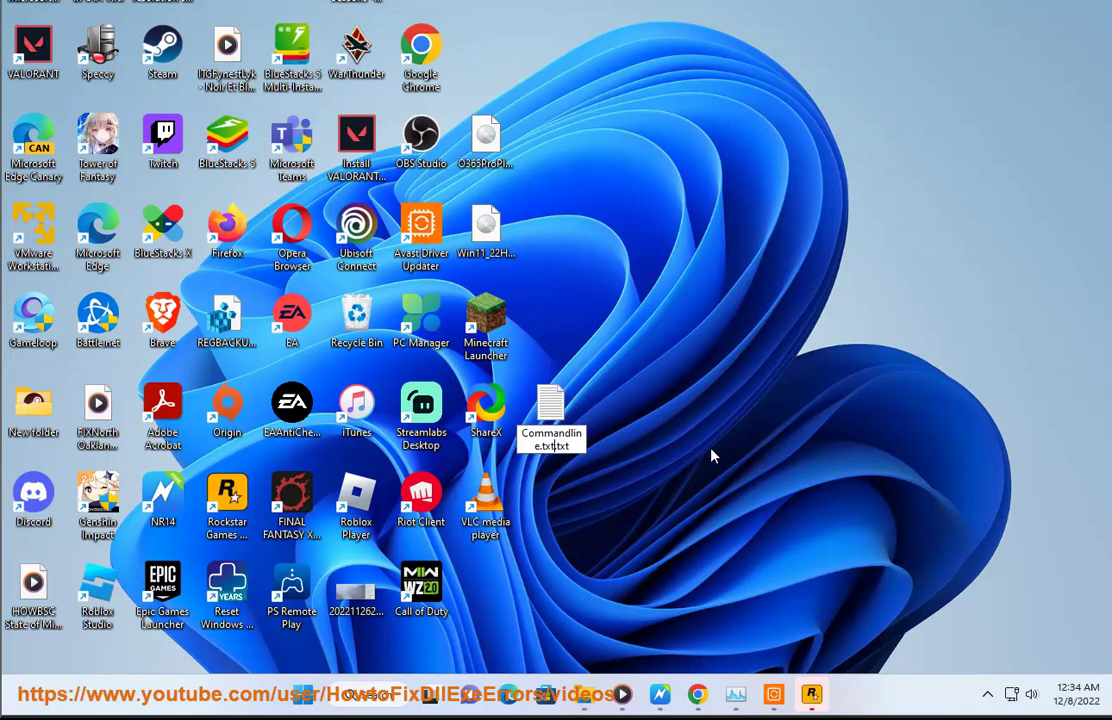
pyautogui.press('Return')
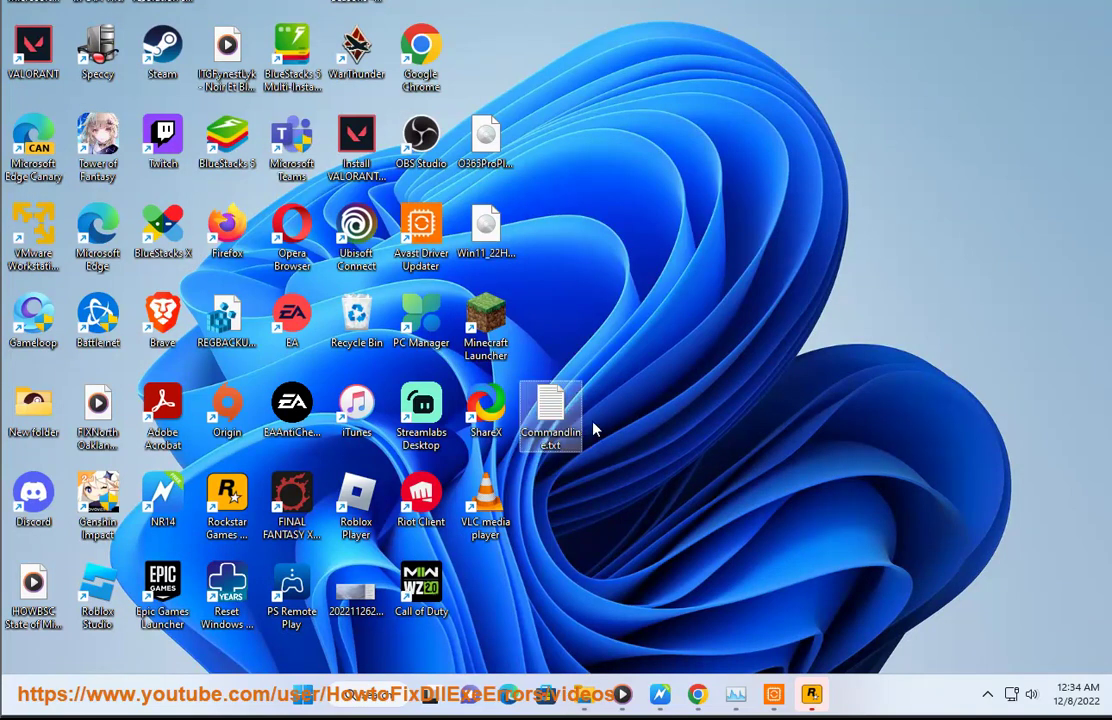
pyautogui.doubleClick(580, 416)
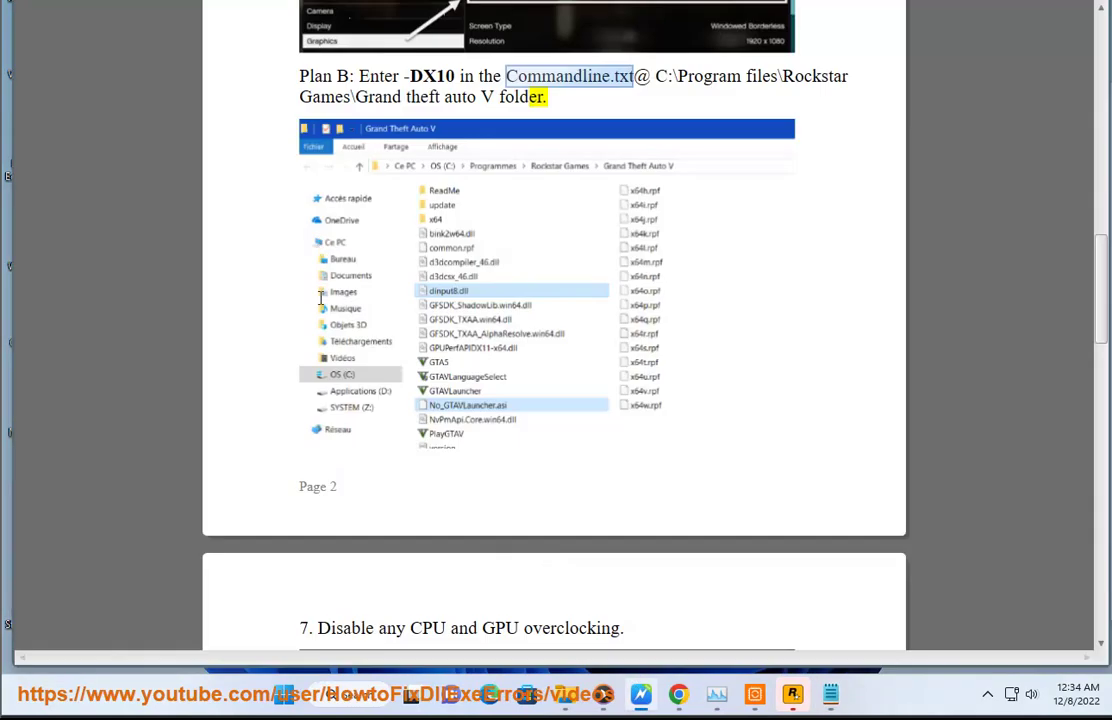
# - Paste -DX10 copied from the guide into Commandline.txt, save it, and close Notepad
pyautogui.moveTo(457, 79); pyautogui.dragTo(424, 78)
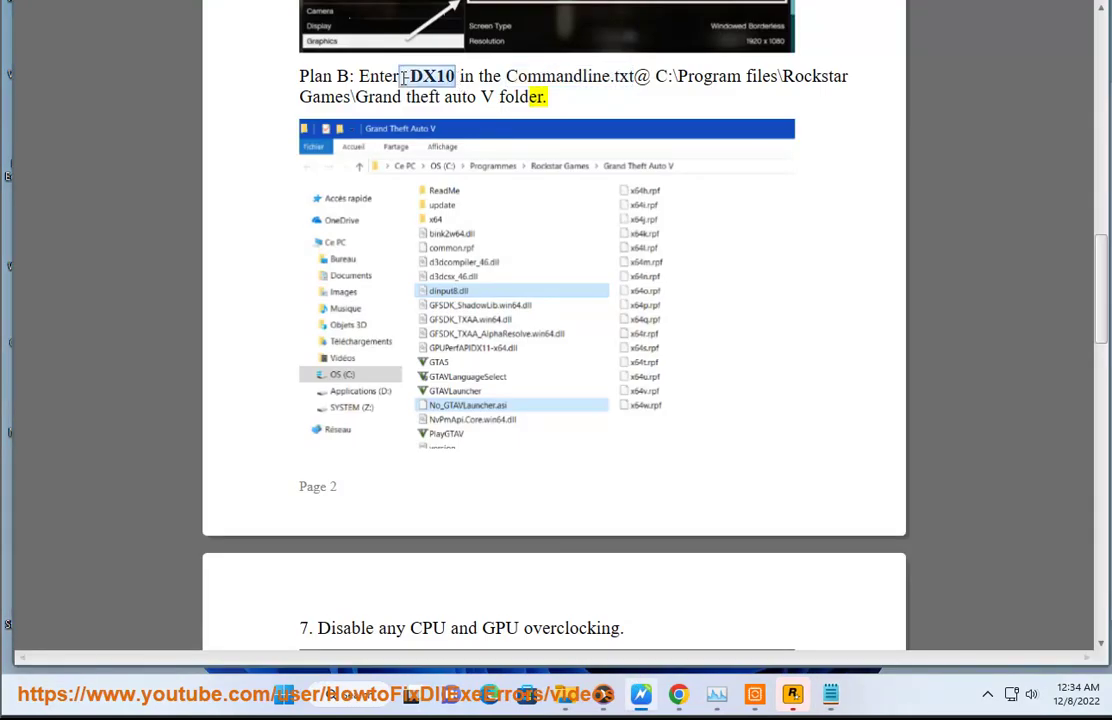
pyautogui.click(831, 700)
pyautogui.write('-DX10')
pyautogui.hotkey('ctrl', 's')
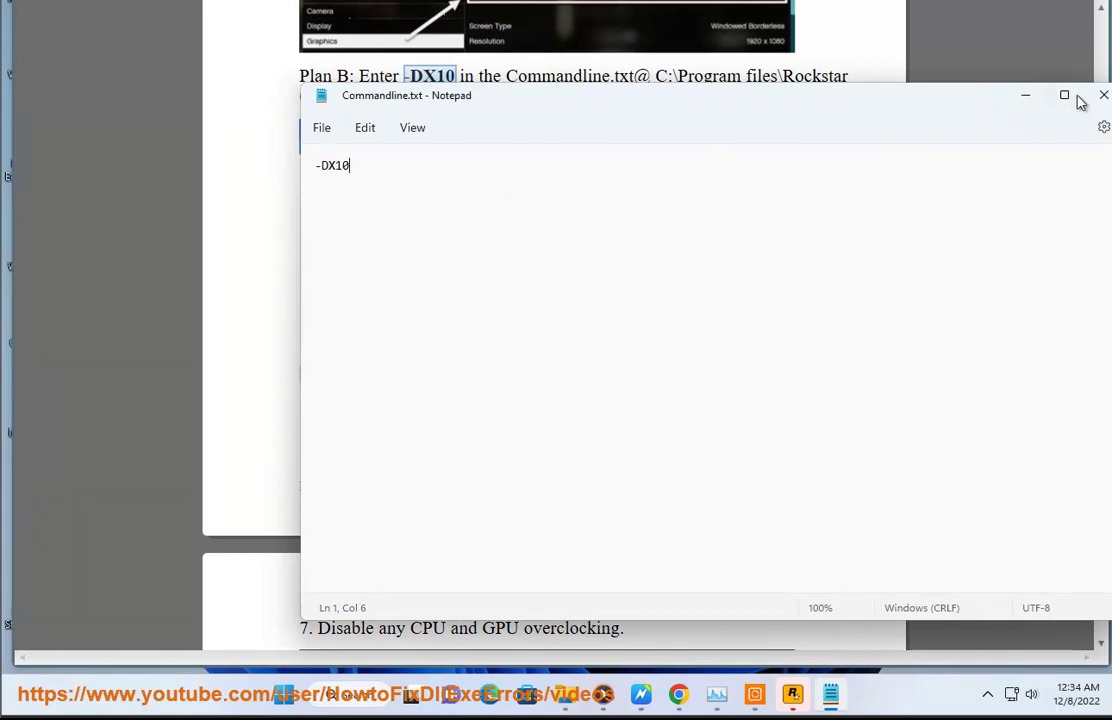
pyautogui.click(1103, 95)
# - Paste Commandline.txt into the Grand theft auto V folder, granting admin permission
pyautogui.moveTo(563, 425); pyautogui.dragTo(693, 340)
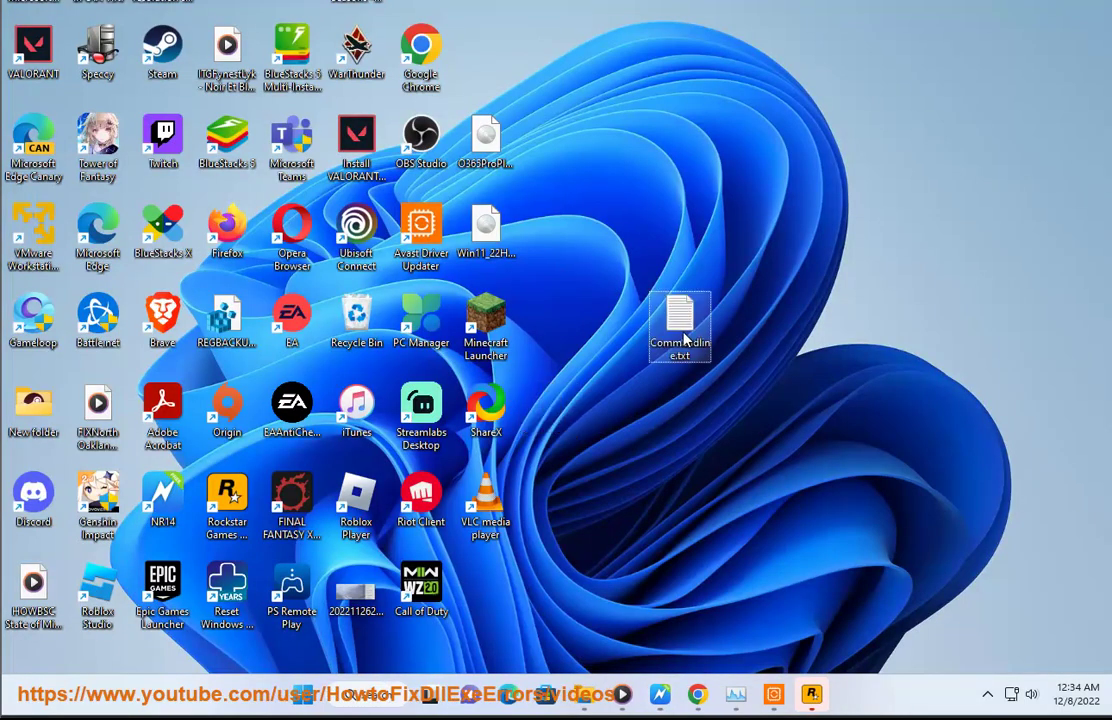
pyautogui.click(594, 710)
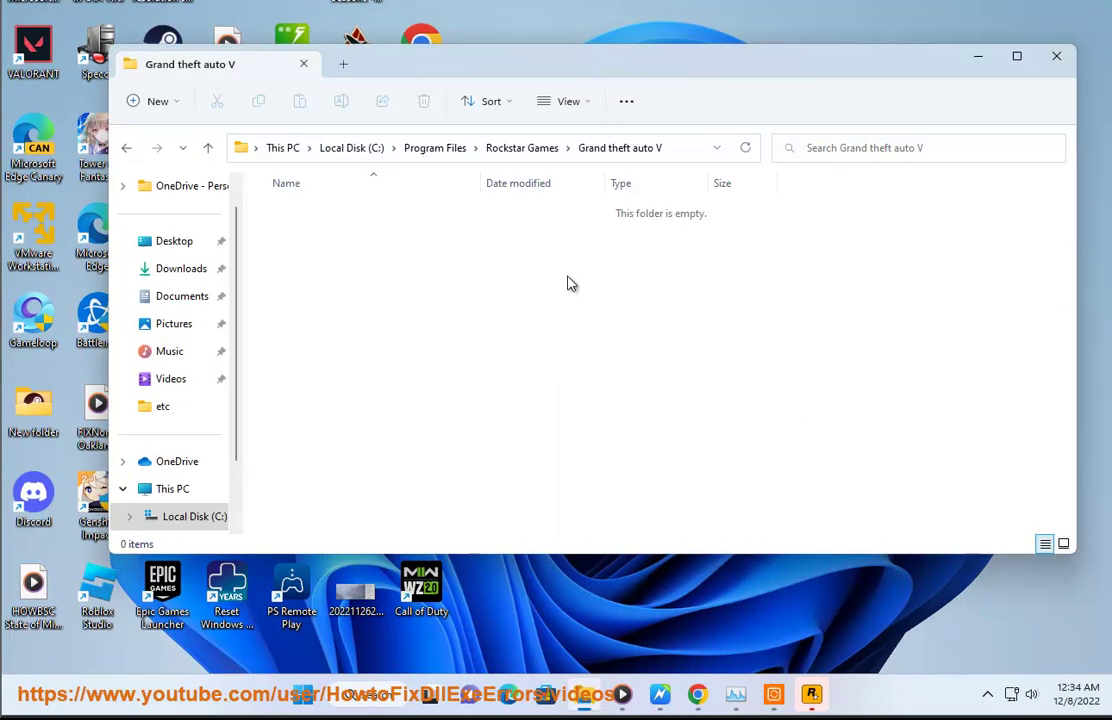
pyautogui.rightClick(569, 281)
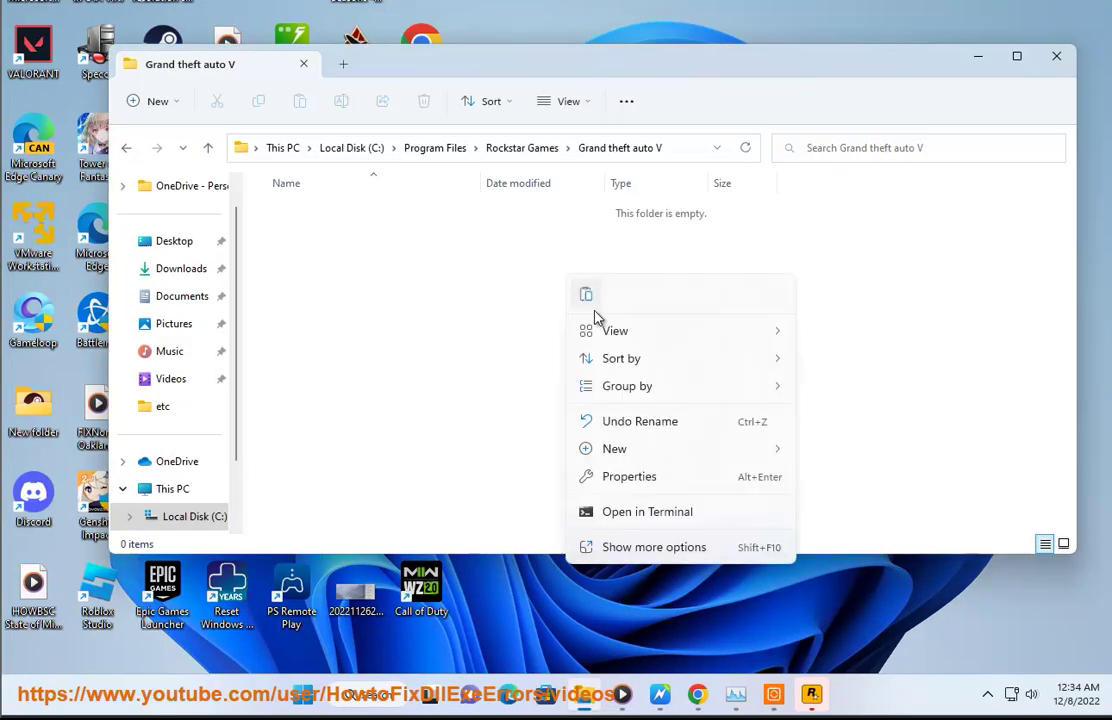
pyautogui.click(632, 557)
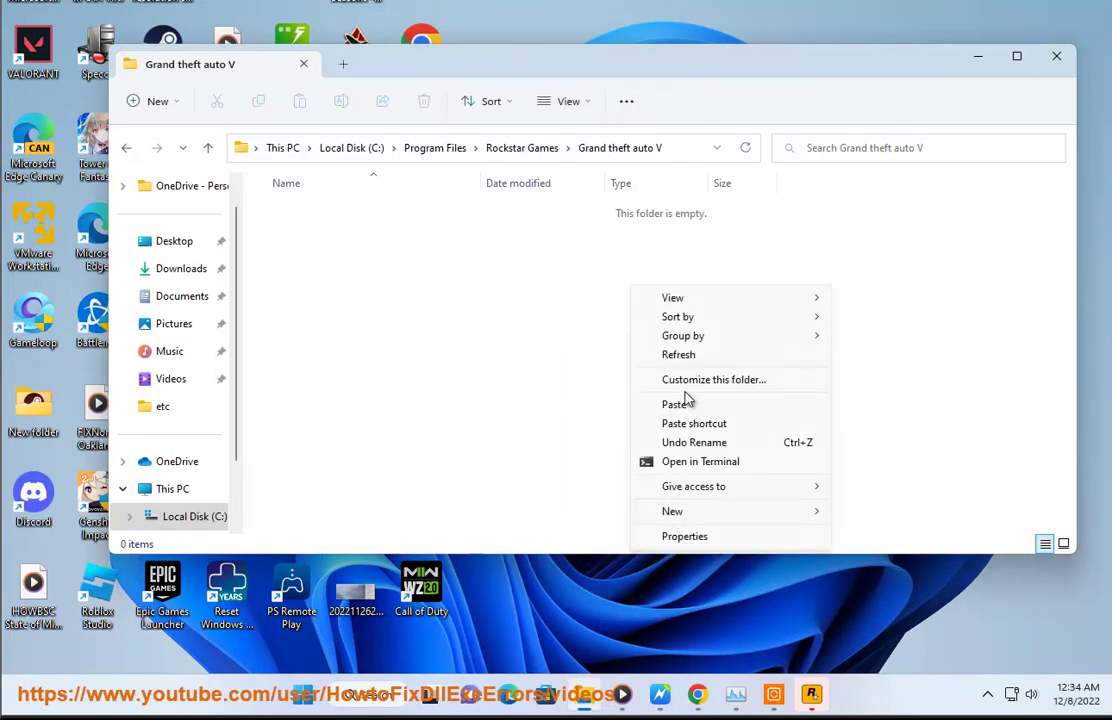
pyautogui.click(686, 408)
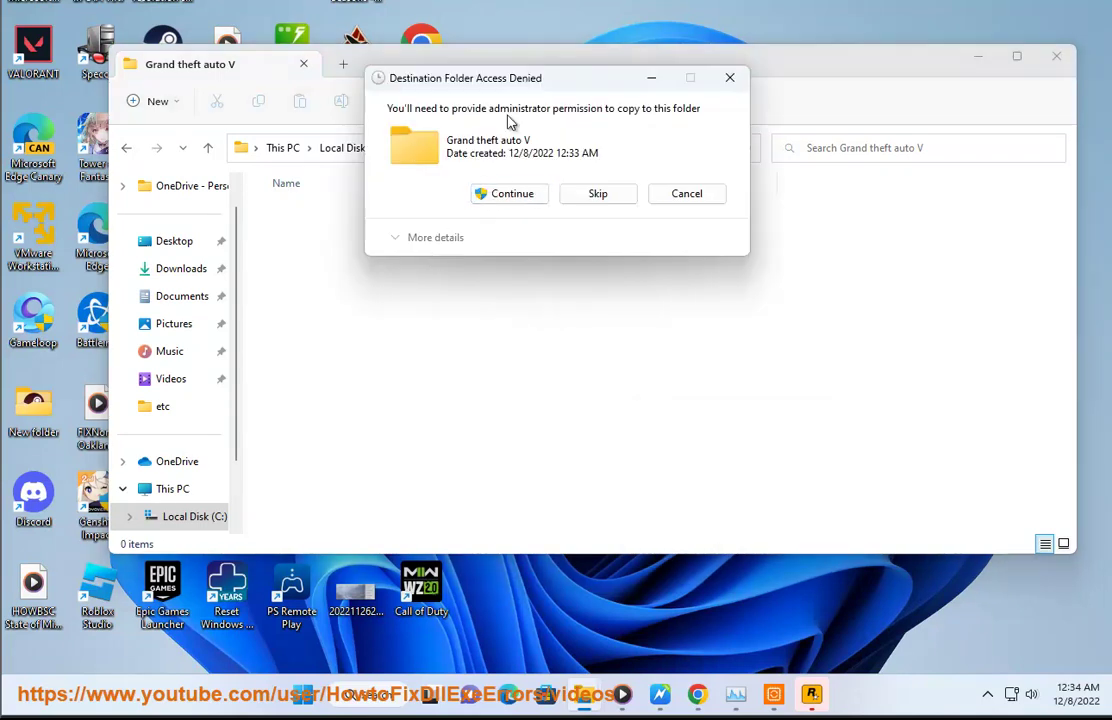
pyautogui.moveTo(592, 92); pyautogui.dragTo(639, 210)
pyautogui.click(553, 322)
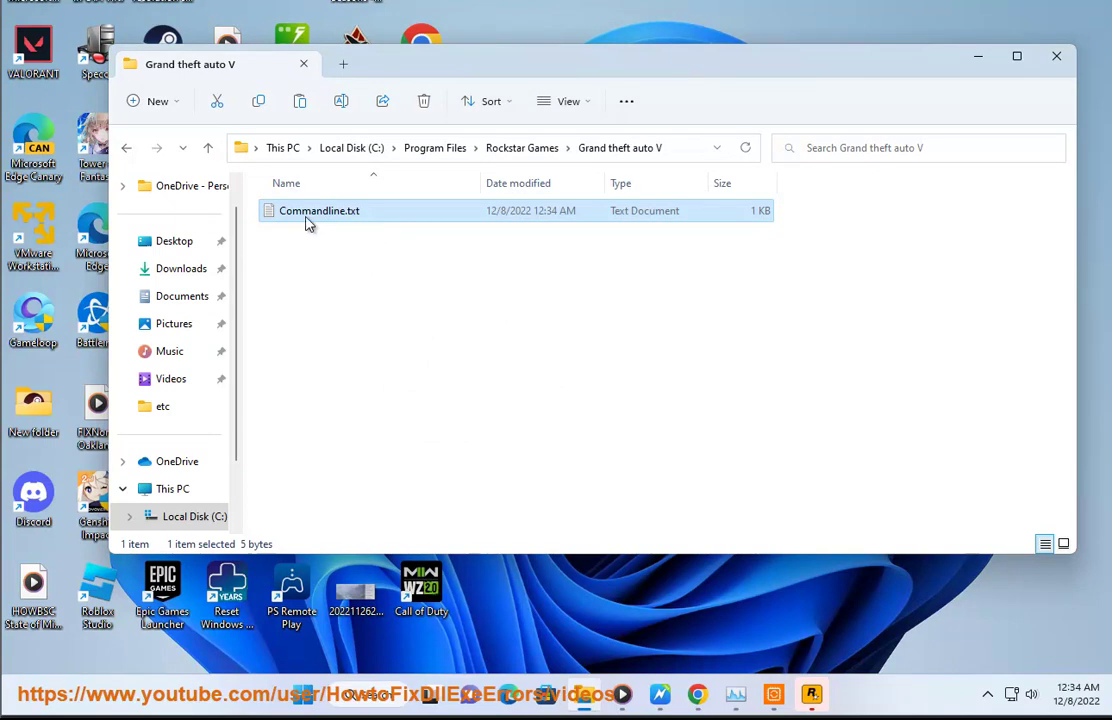
# - Check the copied Commandline.txt contains -DX10, then close Notepad and the folder
pyautogui.doubleClick(317, 212)
pyautogui.click(363, 162)
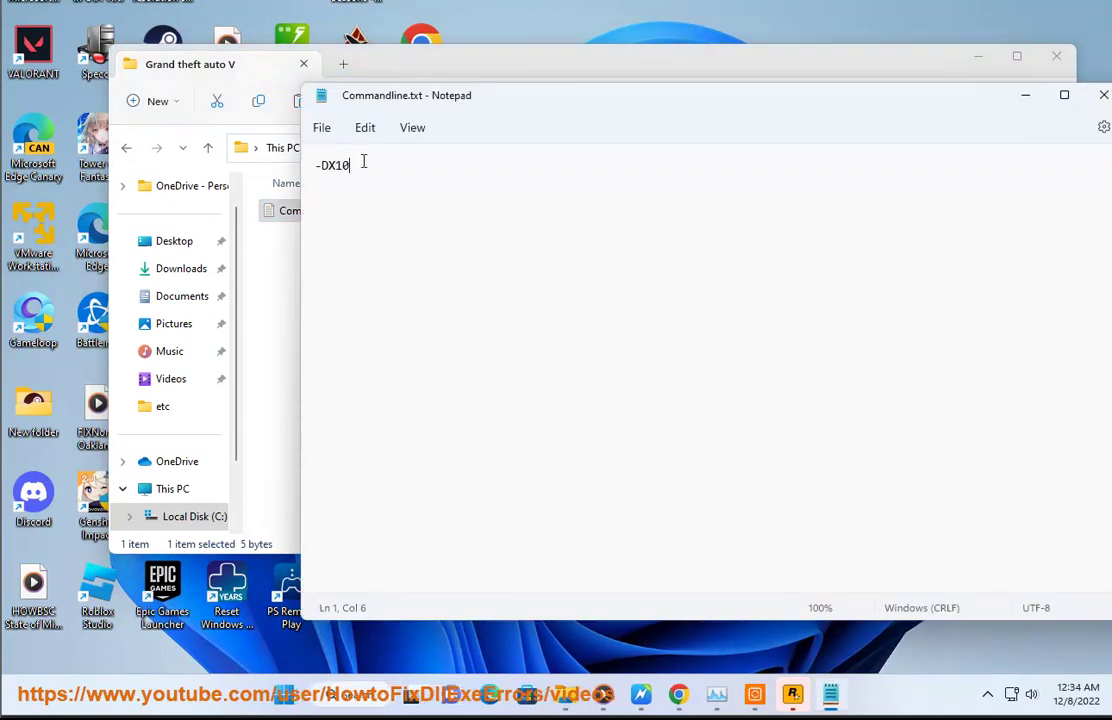
pyautogui.click(1101, 95)
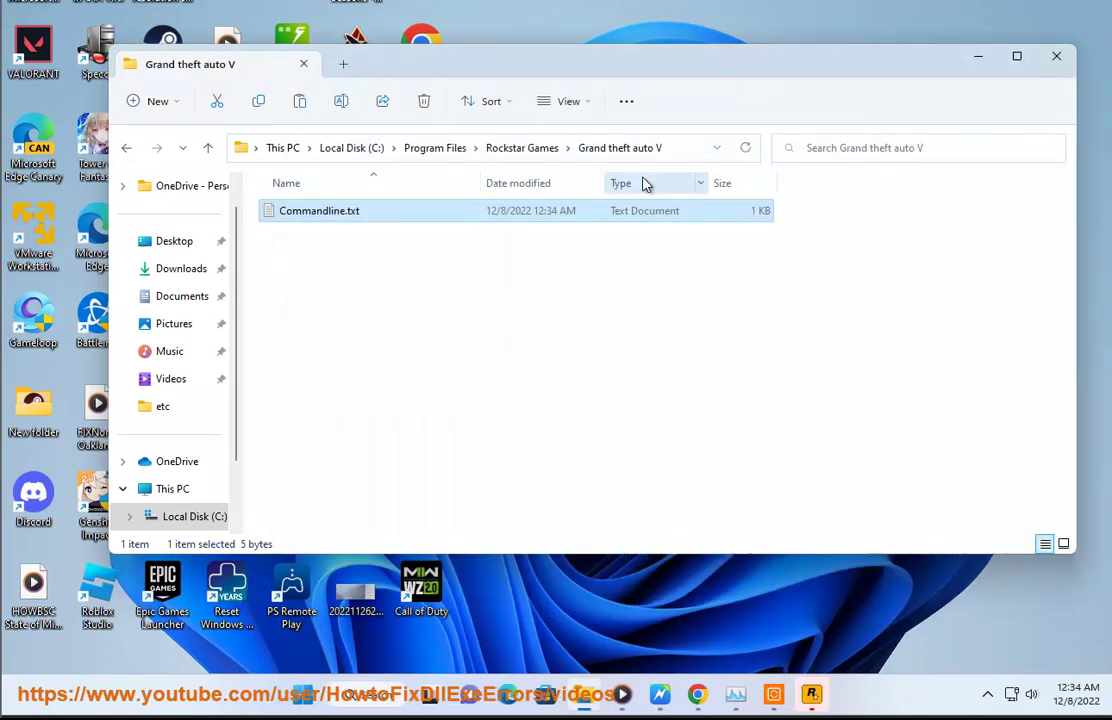
pyautogui.click(1057, 58)
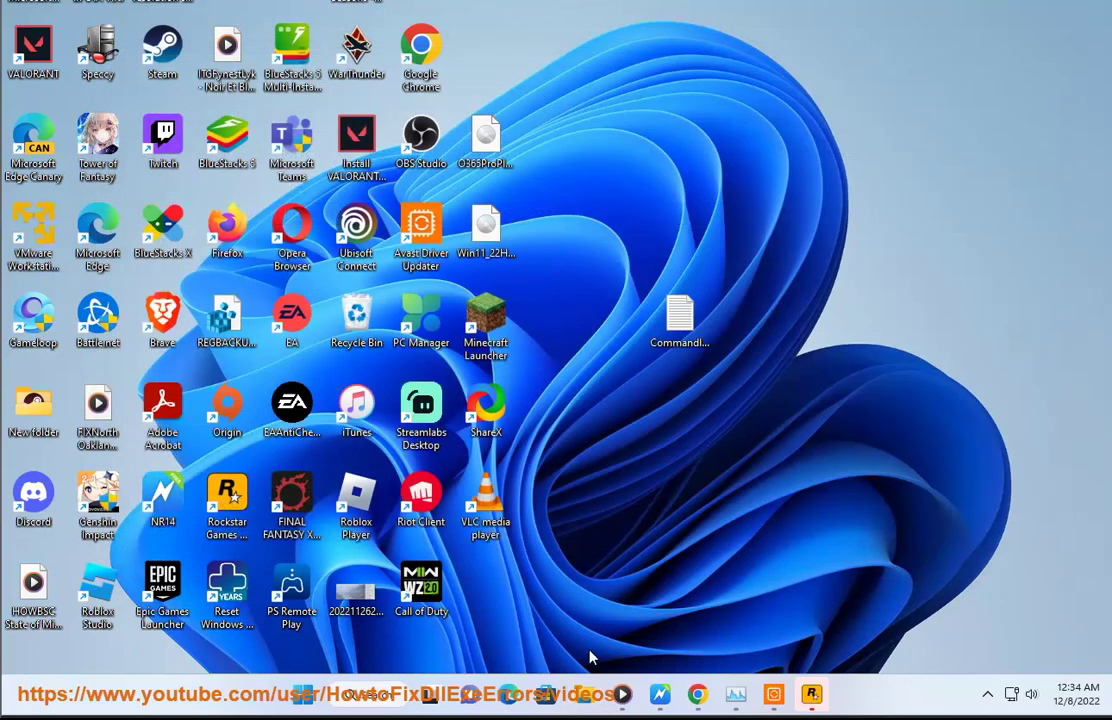
# - Scroll the GTA V guide past steps 7 and 8 to step 9, reinstalling GTA 5
pyautogui.click(659, 693)
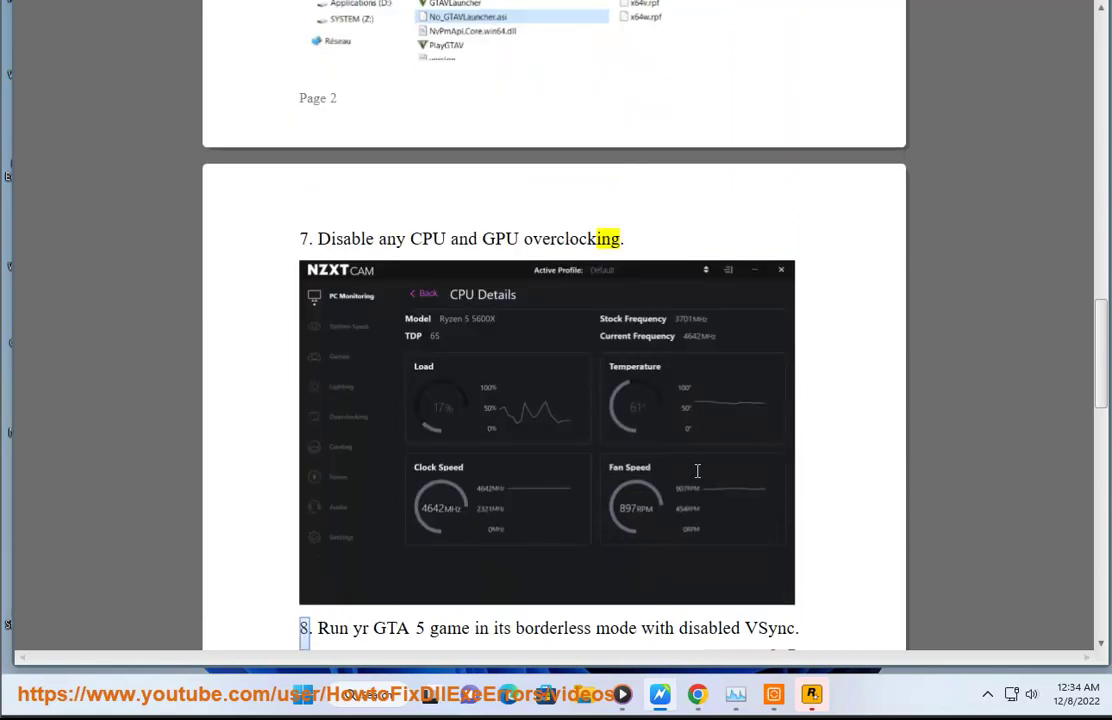
pyautogui.scroll(-3, 657, 518)
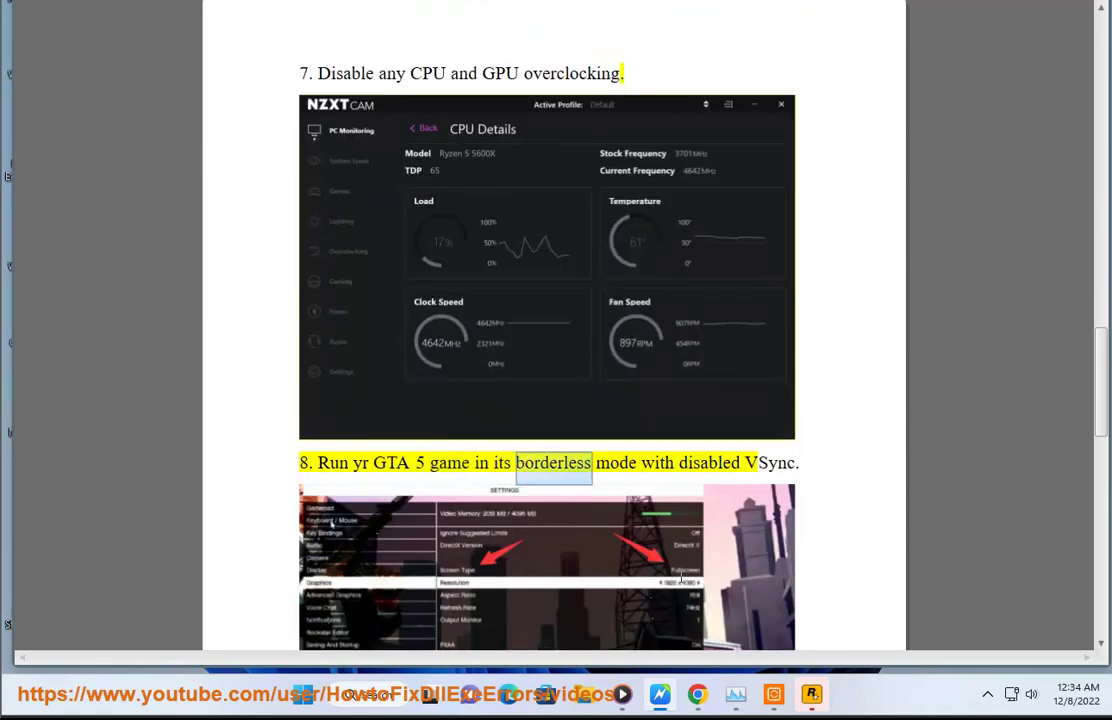
pyautogui.scroll(-2, 707, 580)
pyautogui.scroll(-1, 771, 568)
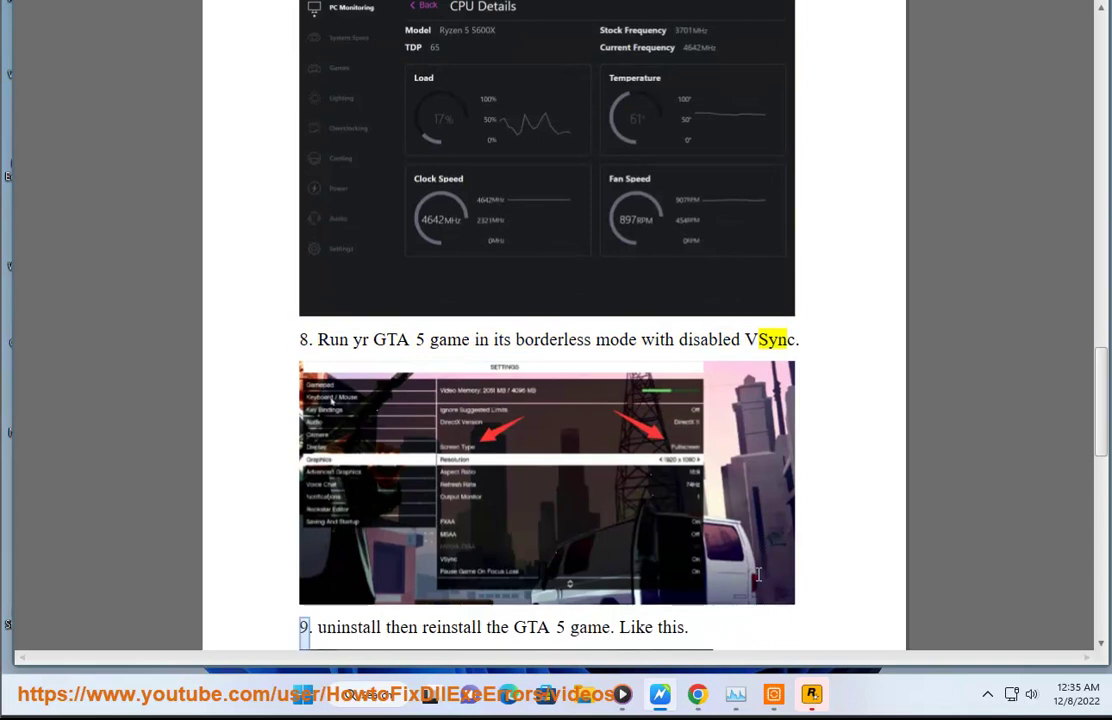
pyautogui.scroll(-1, 757, 574)
pyautogui.scroll(-3, 757, 574)
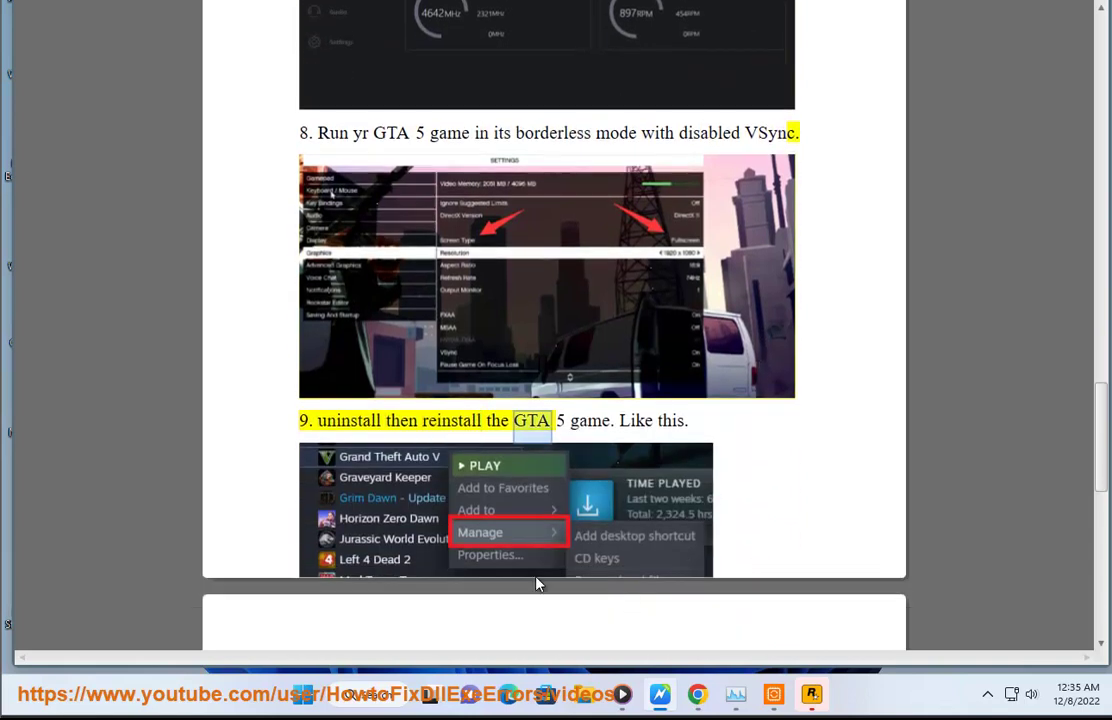